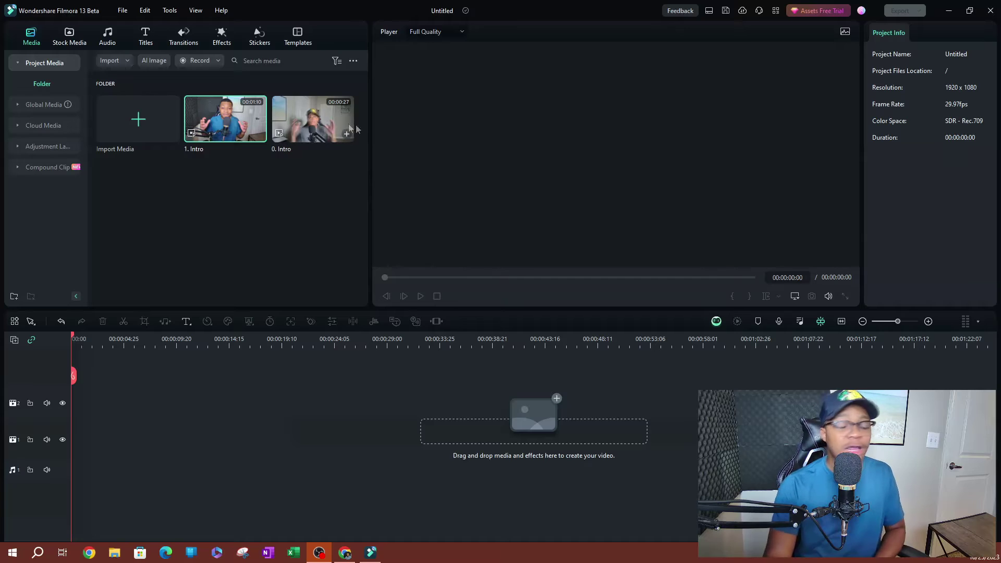
Preview the 0. Intro clip and place it on video track 1
{"action": "double_click", "coordinate": [313, 128]}
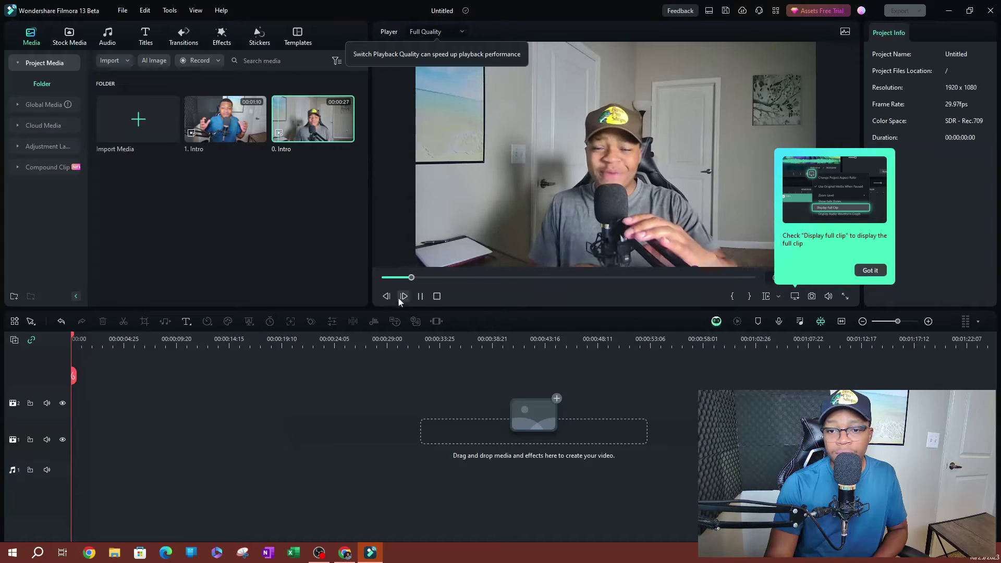
{"action": "left_click", "coordinate": [423, 301]}
{"action": "left_click_drag", "start_coordinate": [315, 123], "coordinate": [82, 400]}
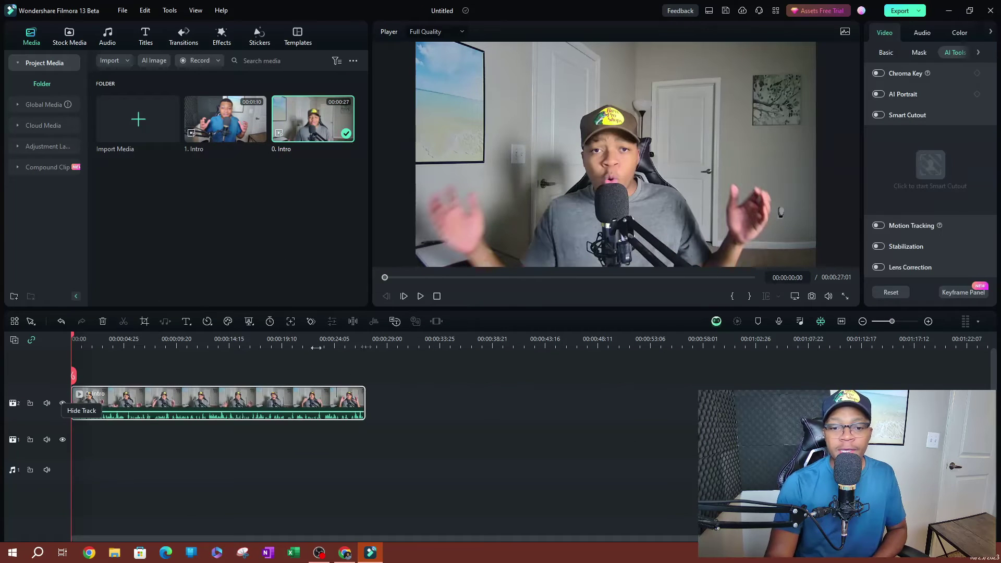
Split the clip at 00:00:10:03, delete the rest, and return the playhead to the start
{"action": "left_click", "coordinate": [165, 339]}
{"action": "left_click", "coordinate": [177, 343]}
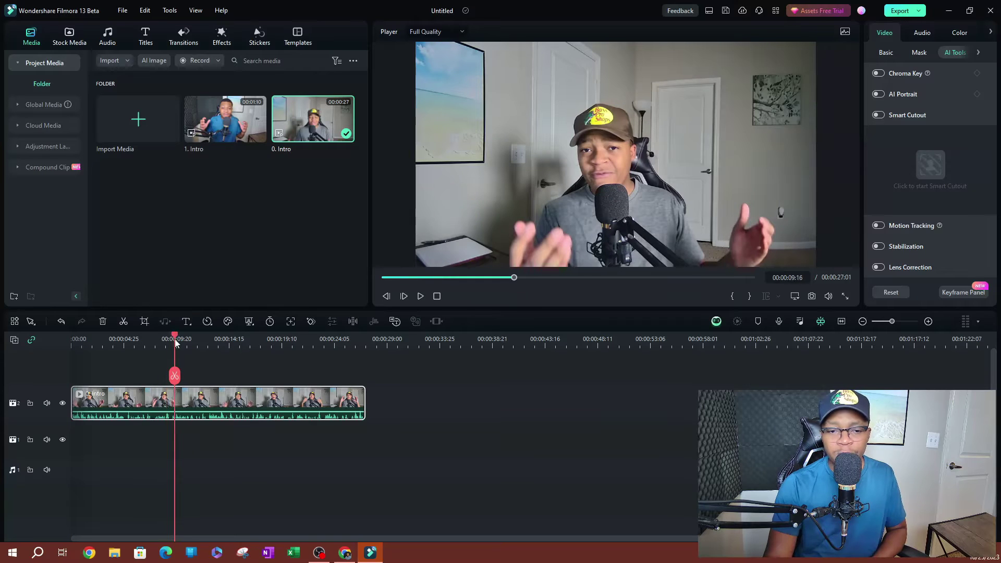
{"action": "left_click", "coordinate": [180, 342]}
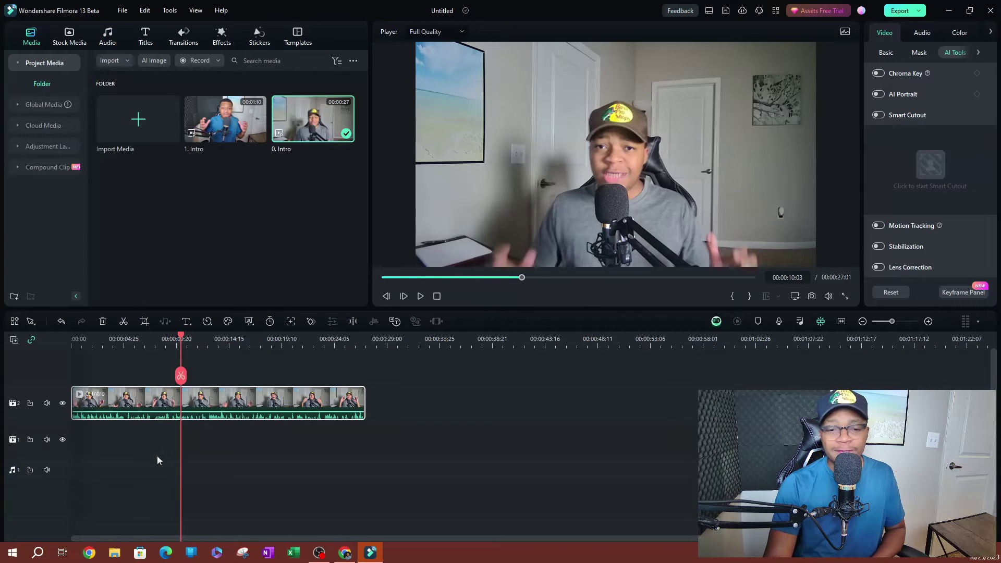
{"action": "key", "text": "ctrl+b"}
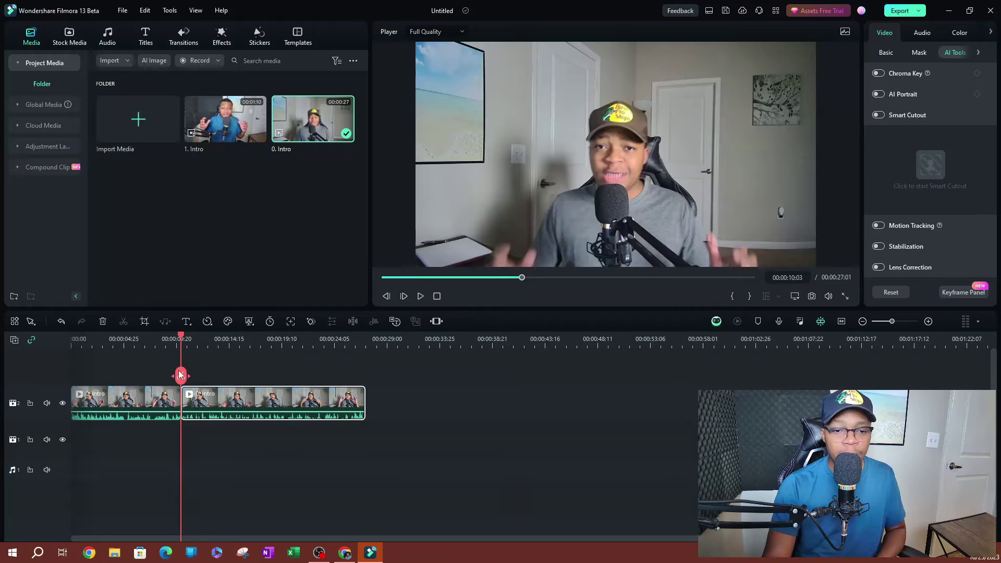
{"action": "key", "text": "Delete"}
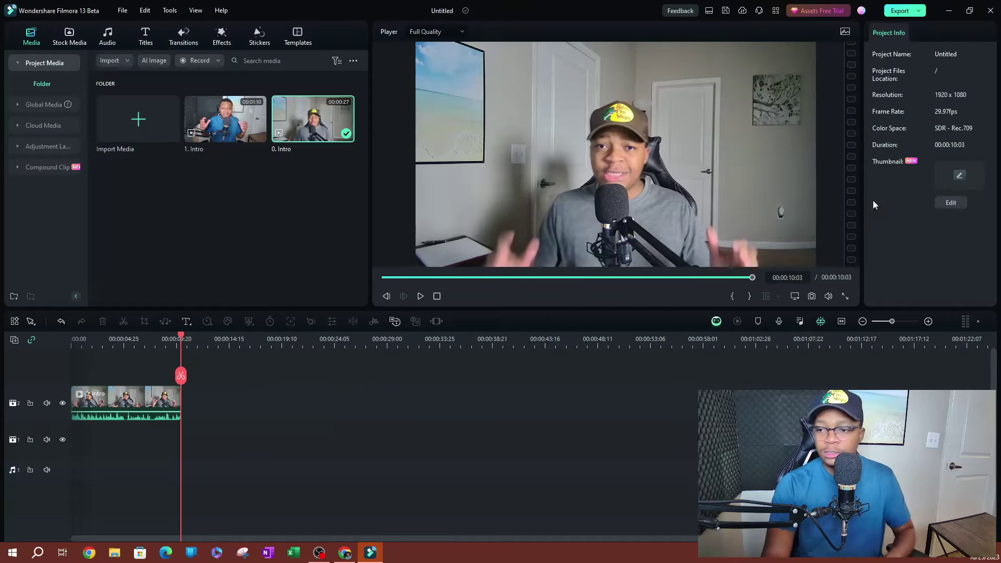
{"action": "left_click", "coordinate": [842, 322]}
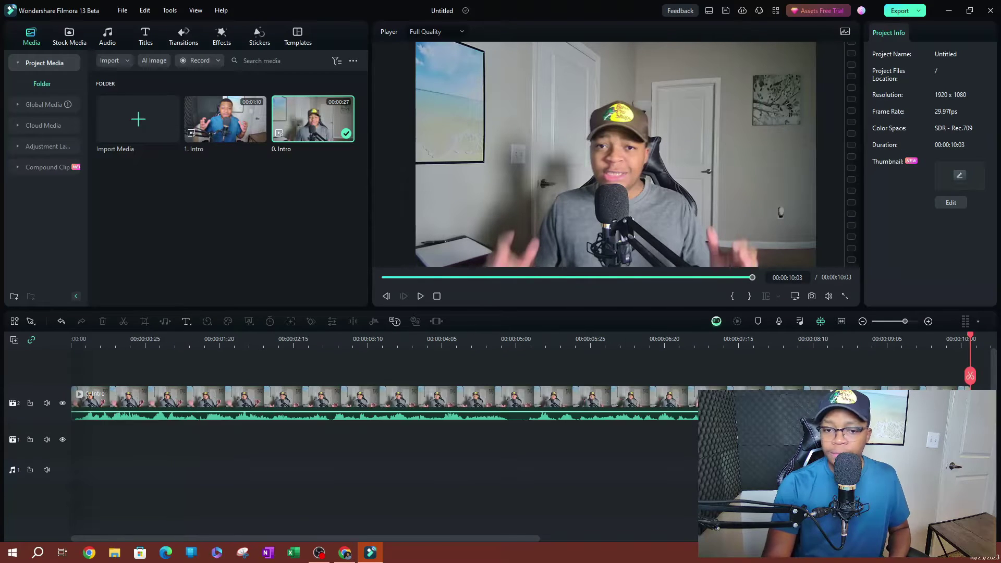
{"action": "left_click", "coordinate": [243, 340]}
{"action": "key", "text": "Home"}
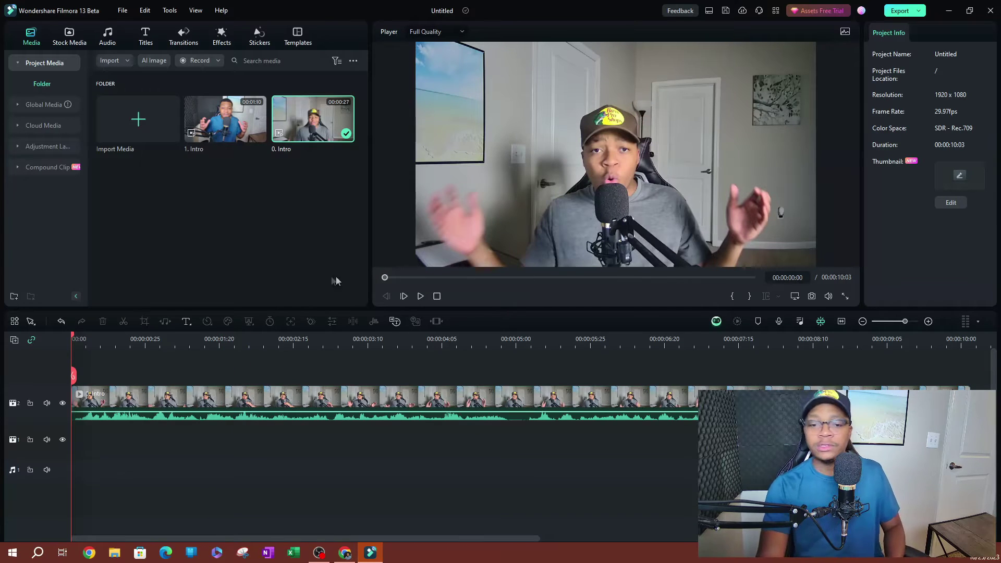
Select the trimmed 0. Intro clip and launch Smart Cutout from Tools > Video
{"action": "left_click", "coordinate": [270, 340]}
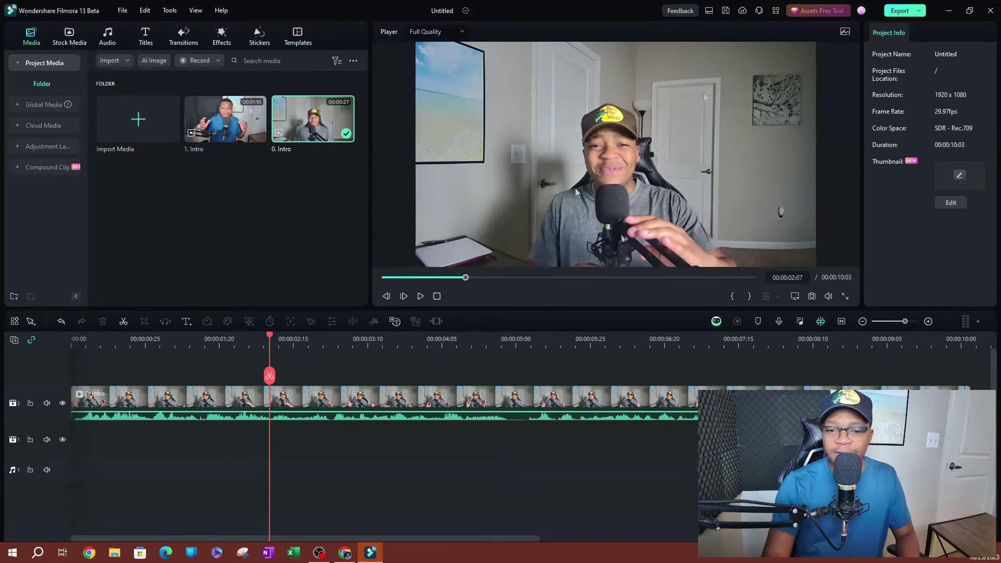
{"action": "left_click", "coordinate": [314, 344]}
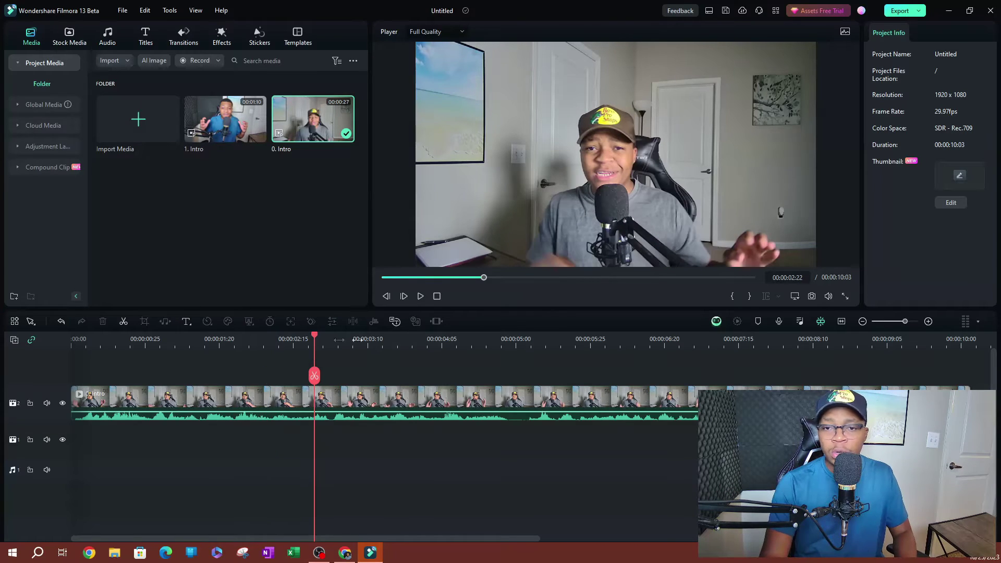
{"action": "left_click", "coordinate": [367, 409]}
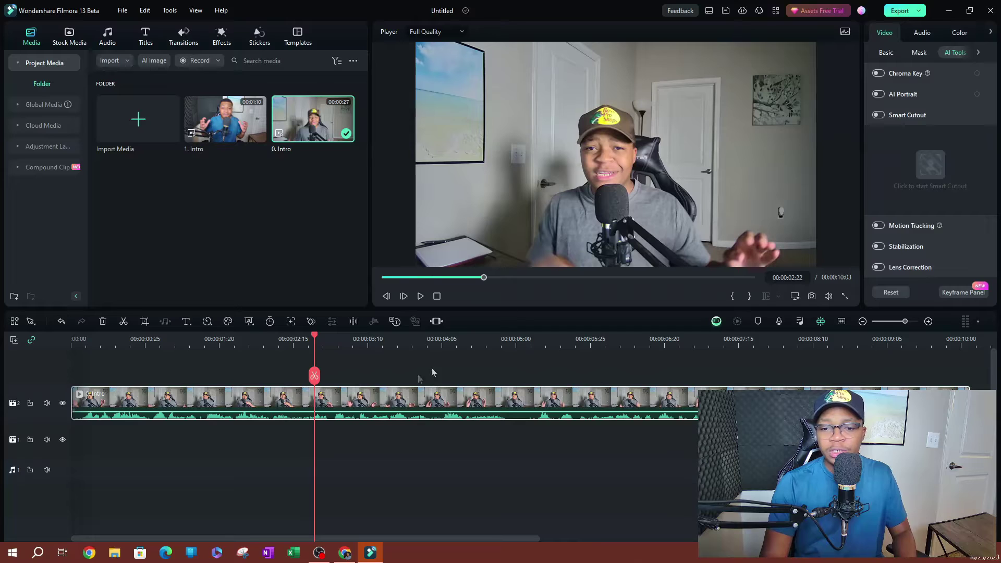
{"action": "left_click", "coordinate": [169, 11]}
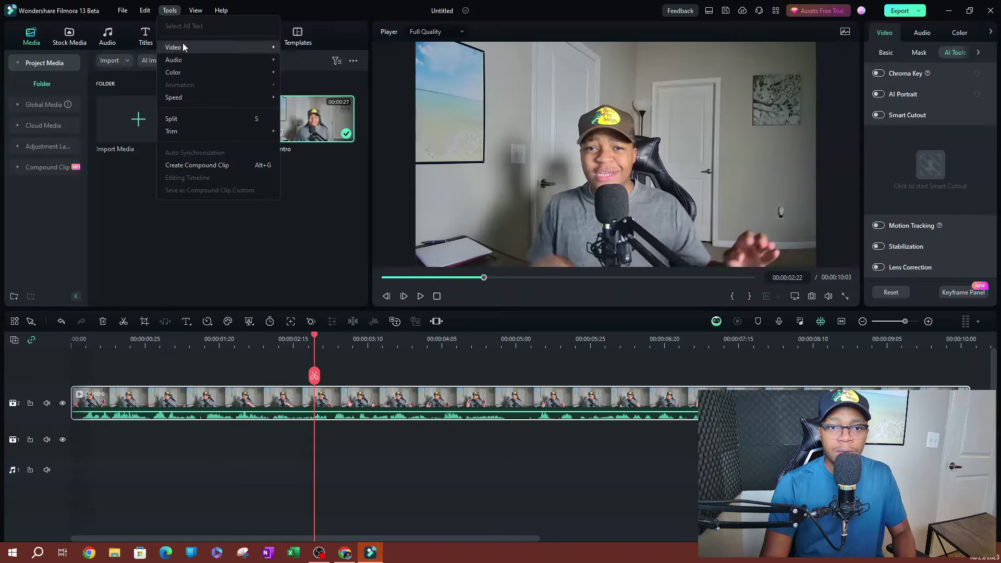
{"action": "mouse_move", "coordinate": [184, 48]}
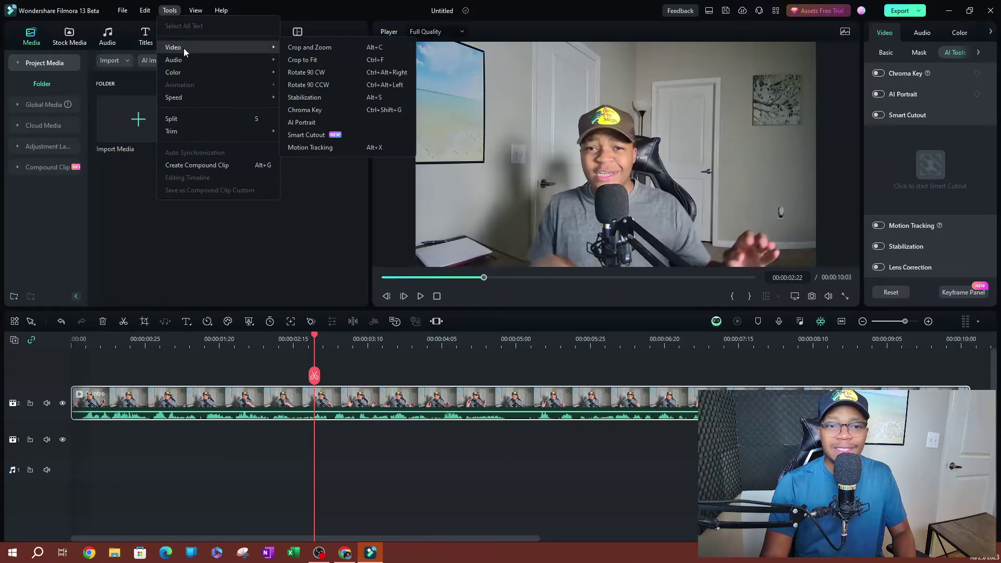
{"action": "left_click", "coordinate": [349, 134]}
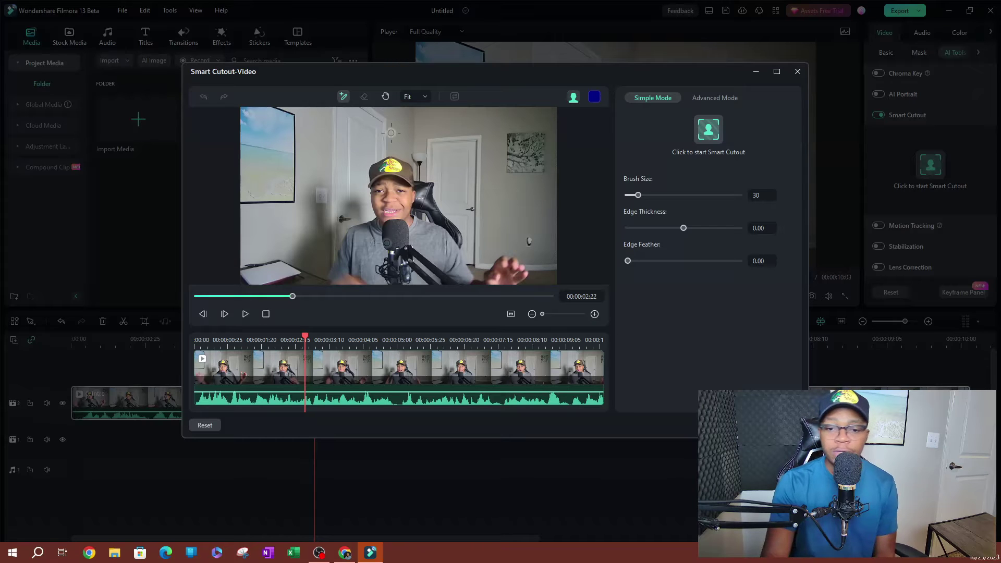
{"action": "left_click", "coordinate": [329, 347]}
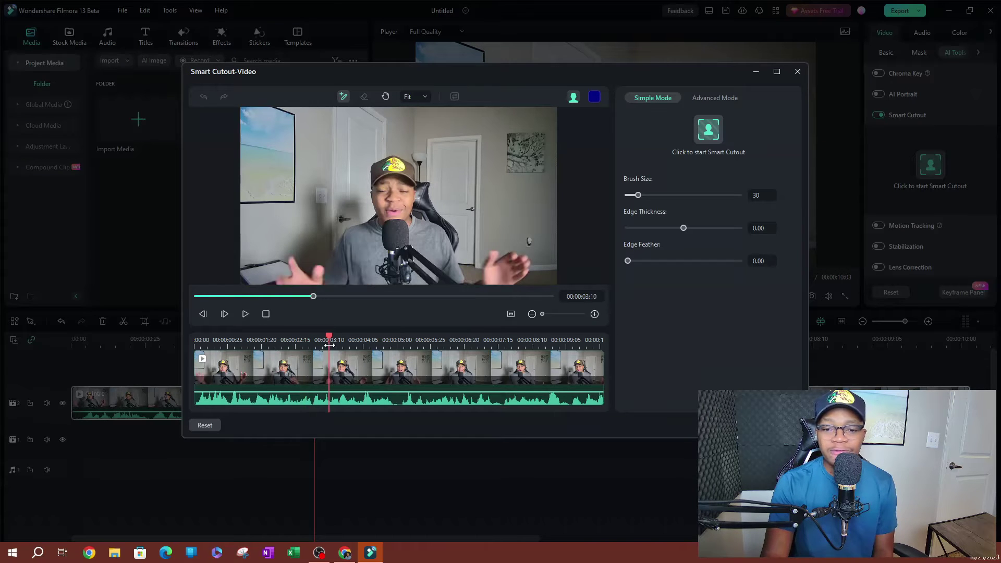
{"action": "mouse_move", "coordinate": [330, 341]}
{"action": "left_mouse_down"}
{"action": "mouse_move", "coordinate": [362, 342]}
{"action": "mouse_move", "coordinate": [316, 345]}
{"action": "mouse_move", "coordinate": [323, 350]}
{"action": "left_mouse_up"}
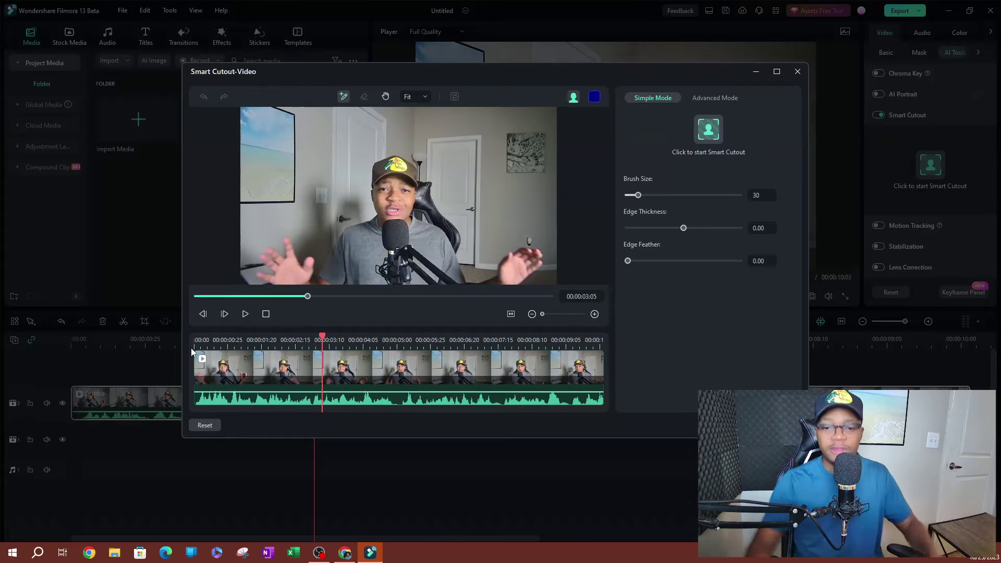
{"action": "left_click_drag", "start_coordinate": [322, 341], "coordinate": [517, 356]}
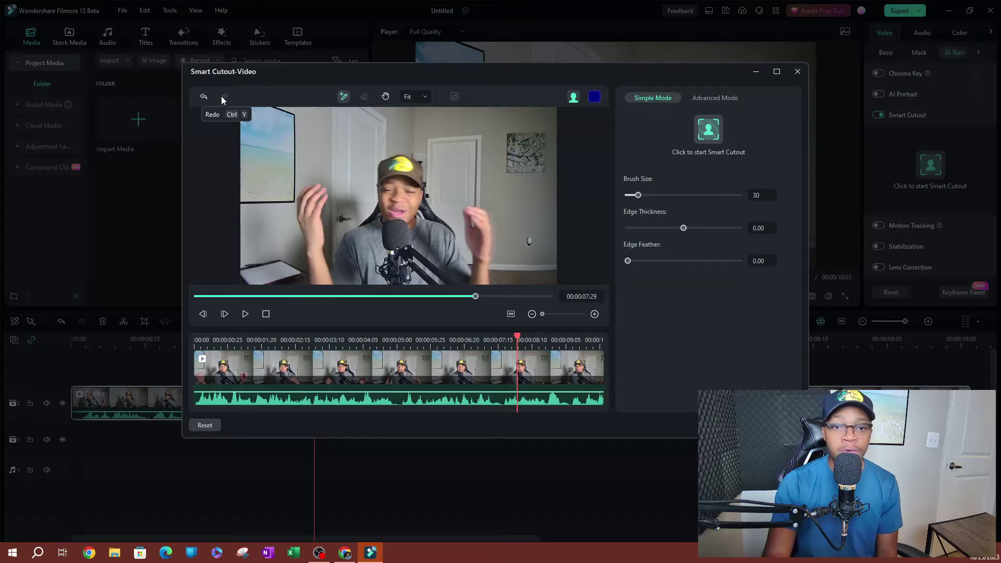
Choose the Smart Brush tool and keep the preview zoom at Fit
{"action": "left_click", "coordinate": [345, 98]}
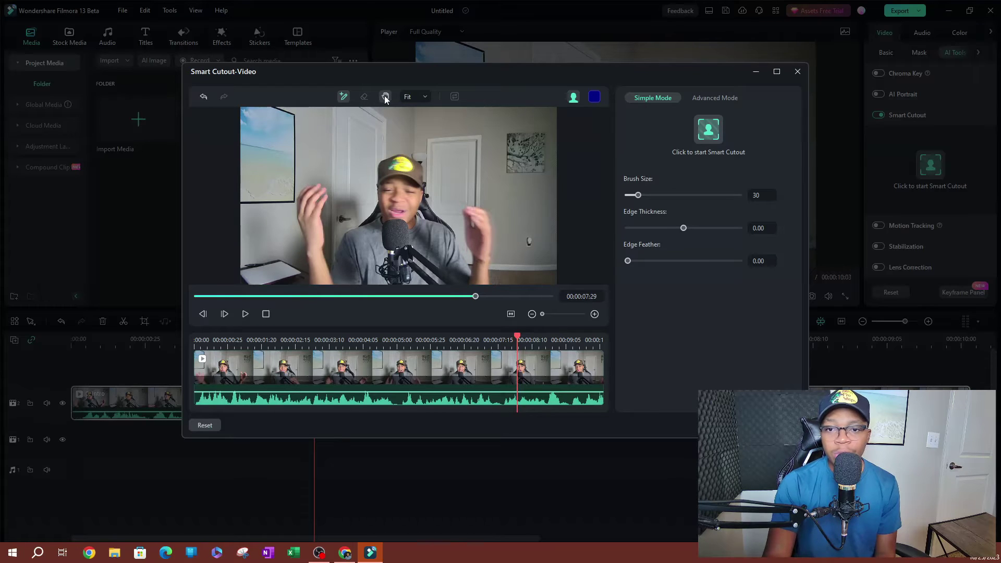
{"action": "left_click", "coordinate": [424, 99]}
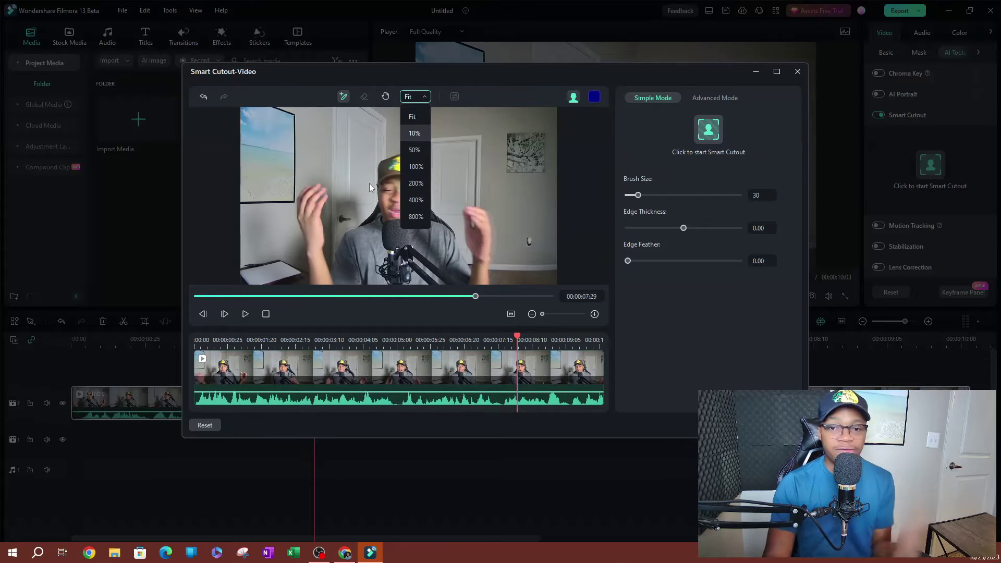
{"action": "left_click", "coordinate": [425, 117]}
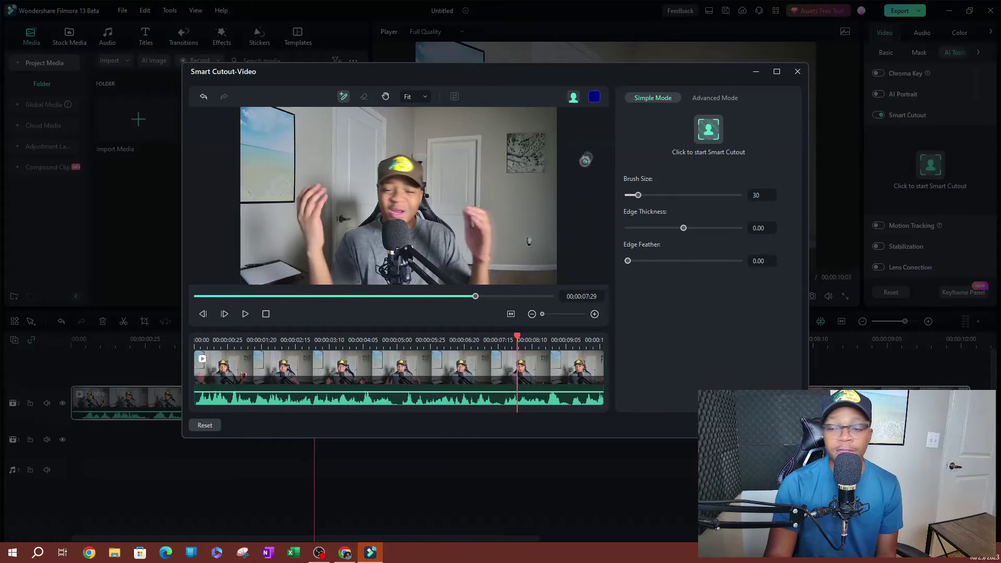
Check the overlay colour and Advanced Mode, return to Simple Mode, and maximize the editor
{"action": "left_click", "coordinate": [594, 97]}
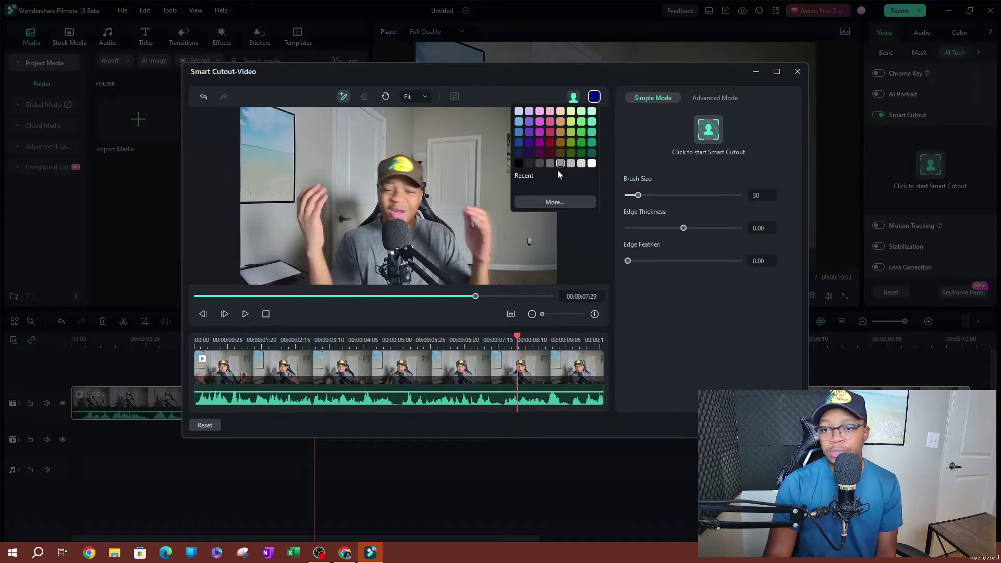
{"action": "left_click", "coordinate": [565, 86]}
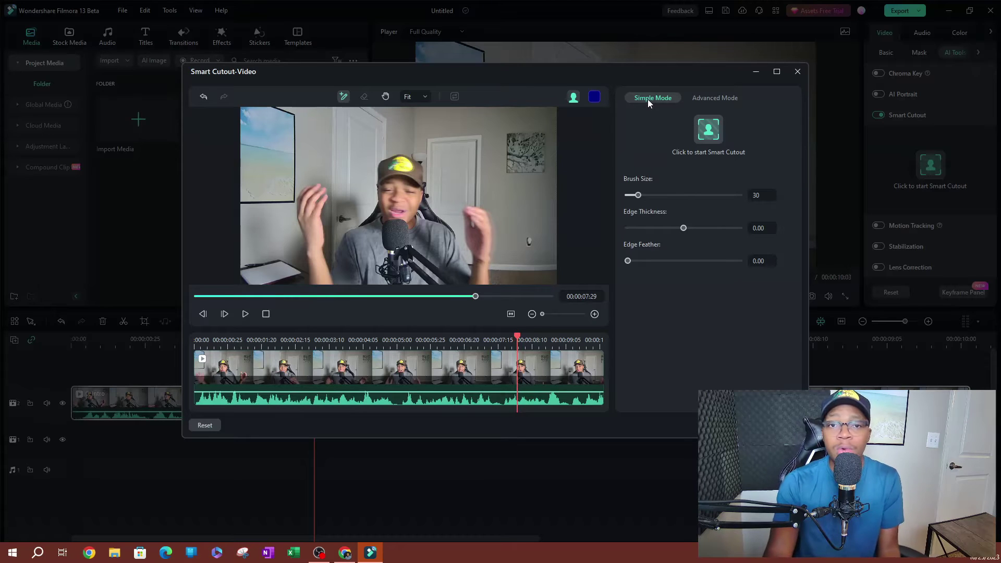
{"action": "left_click", "coordinate": [712, 97]}
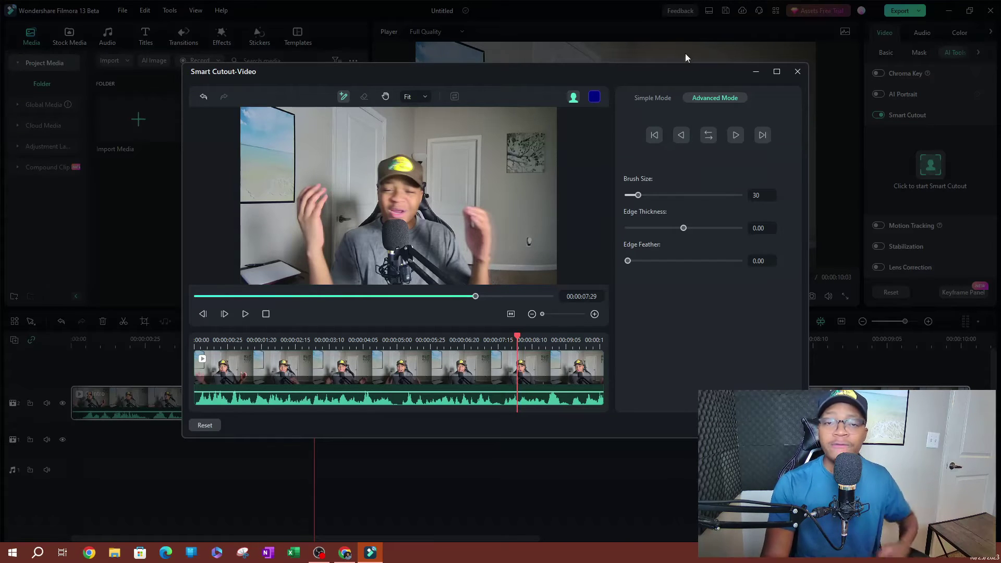
{"action": "left_click", "coordinate": [653, 99]}
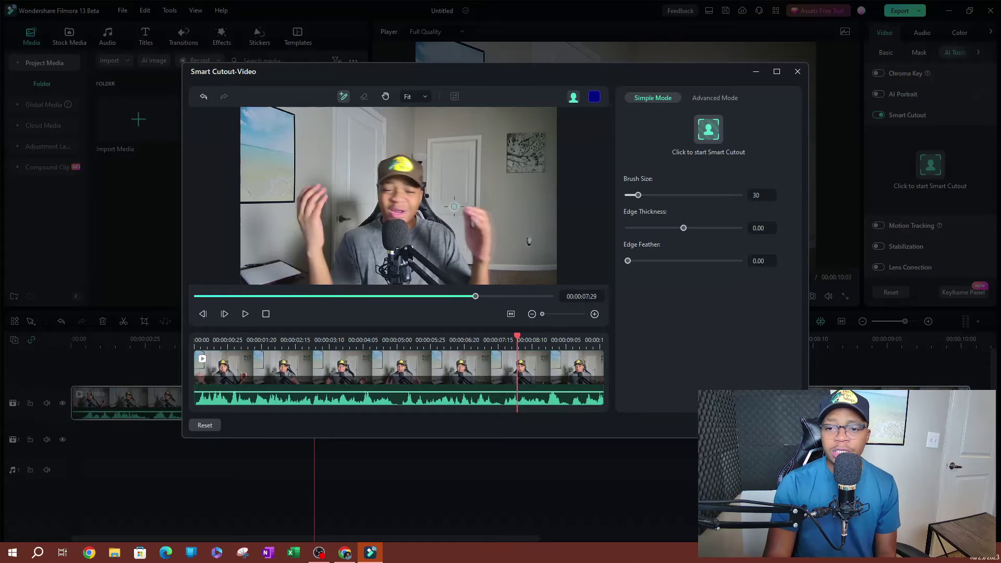
{"action": "left_click", "coordinate": [775, 73]}
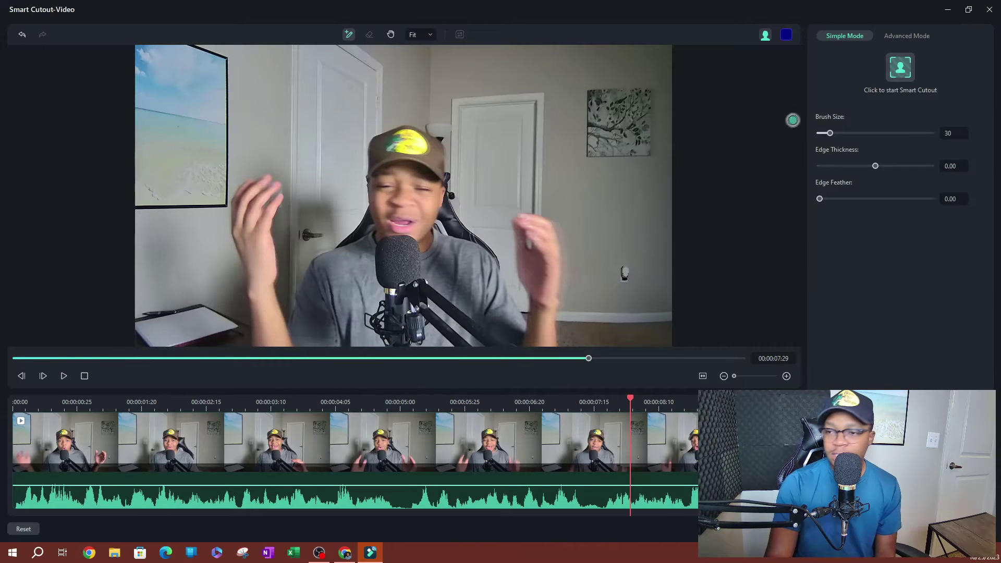
Set Brush Size to 156 and paint a first stroke over the speaker's cap
{"action": "mouse_move", "coordinate": [829, 134]}
{"action": "left_mouse_down"}
{"action": "mouse_move", "coordinate": [866, 134]}
{"action": "mouse_move", "coordinate": [815, 134]}
{"action": "mouse_move", "coordinate": [929, 134]}
{"action": "mouse_move", "coordinate": [829, 133]}
{"action": "mouse_move", "coordinate": [901, 134]}
{"action": "mouse_move", "coordinate": [881, 135]}
{"action": "left_mouse_up"}
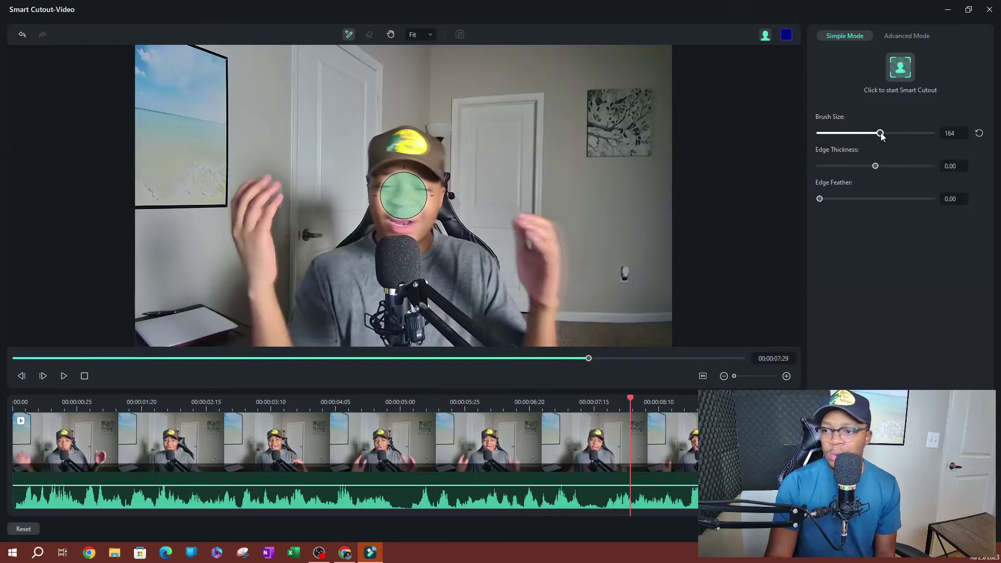
{"action": "mouse_move", "coordinate": [881, 136]}
{"action": "left_mouse_down"}
{"action": "mouse_move", "coordinate": [793, 146]}
{"action": "mouse_move", "coordinate": [847, 142]}
{"action": "mouse_move", "coordinate": [836, 146]}
{"action": "left_mouse_up"}
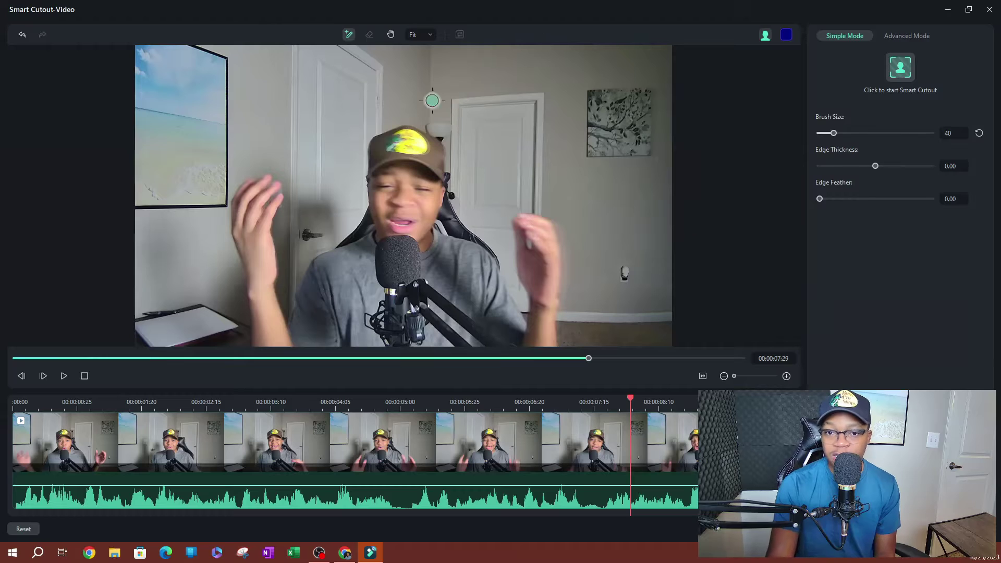
{"action": "left_click_drag", "start_coordinate": [831, 133], "coordinate": [878, 133]}
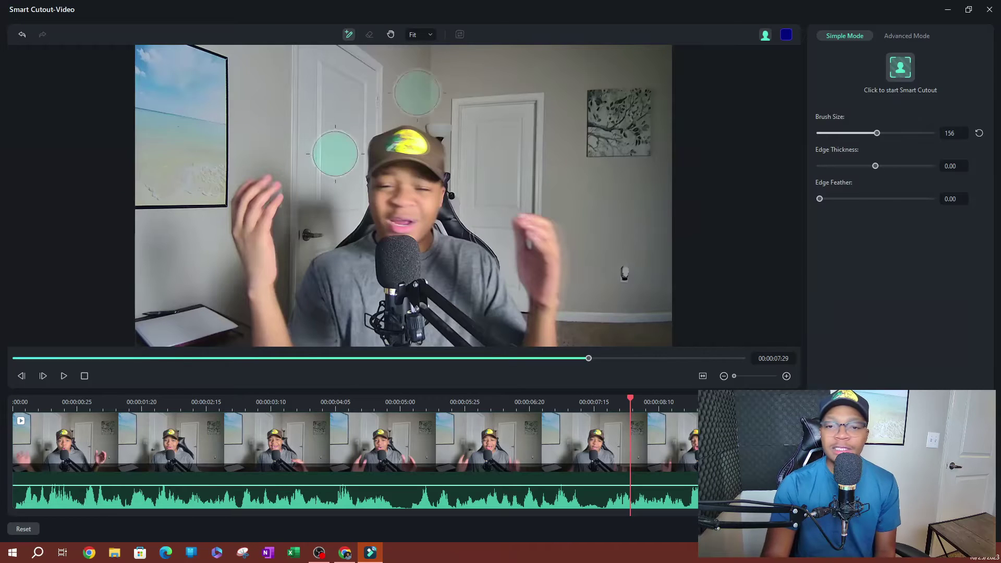
{"action": "mouse_move", "coordinate": [431, 166]}
{"action": "left_mouse_down"}
{"action": "mouse_move", "coordinate": [390, 153]}
{"action": "mouse_move", "coordinate": [417, 159]}
{"action": "mouse_move", "coordinate": [402, 145]}
{"action": "mouse_move", "coordinate": [406, 152]}
{"action": "left_mouse_up"}
Brush the speaker's face, cap, microphone area and torso into the cutout mask
{"action": "mouse_move", "coordinate": [419, 196]}
{"action": "left_mouse_down"}
{"action": "mouse_move", "coordinate": [412, 219]}
{"action": "mouse_move", "coordinate": [396, 167]}
{"action": "mouse_move", "coordinate": [395, 223]}
{"action": "mouse_move", "coordinate": [384, 214]}
{"action": "mouse_move", "coordinate": [394, 216]}
{"action": "mouse_move", "coordinate": [408, 182]}
{"action": "mouse_move", "coordinate": [404, 190]}
{"action": "left_mouse_up"}
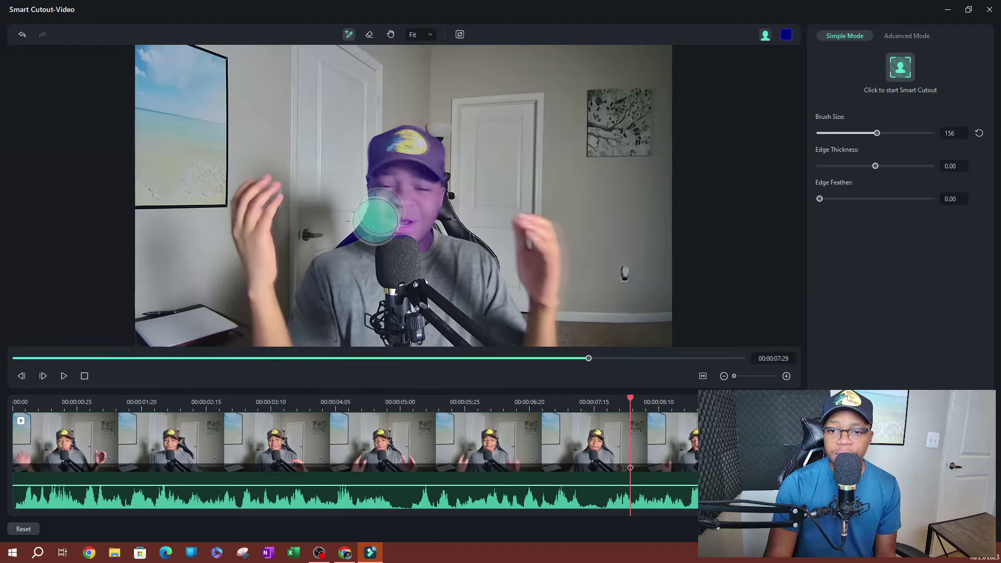
{"action": "mouse_move", "coordinate": [443, 281]}
{"action": "left_mouse_down"}
{"action": "mouse_move", "coordinate": [398, 213]}
{"action": "mouse_move", "coordinate": [408, 179]}
{"action": "mouse_move", "coordinate": [394, 161]}
{"action": "left_mouse_up"}
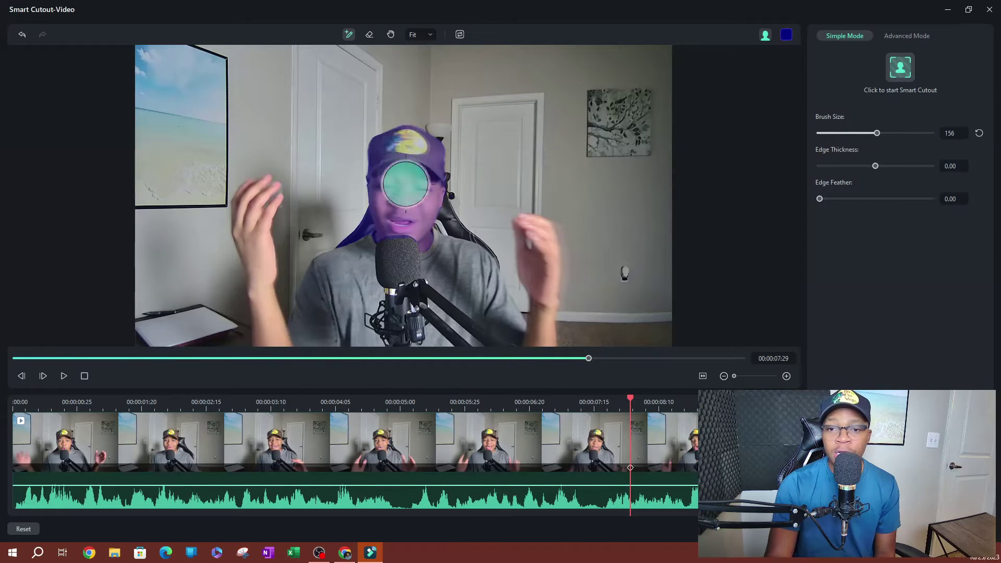
{"action": "left_click", "coordinate": [425, 151]}
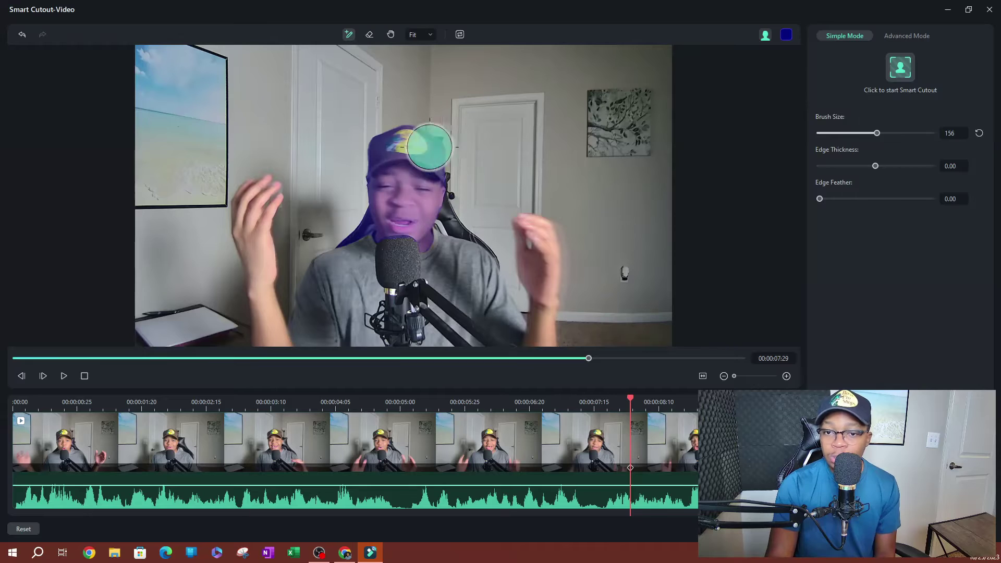
{"action": "left_click", "coordinate": [383, 254]}
{"action": "mouse_move", "coordinate": [355, 271]}
{"action": "left_mouse_down"}
{"action": "mouse_move", "coordinate": [325, 278]}
{"action": "mouse_move", "coordinate": [312, 330]}
{"action": "mouse_move", "coordinate": [459, 330]}
{"action": "mouse_move", "coordinate": [381, 326]}
{"action": "mouse_move", "coordinate": [404, 309]}
{"action": "mouse_move", "coordinate": [364, 302]}
{"action": "mouse_move", "coordinate": [418, 286]}
{"action": "mouse_move", "coordinate": [365, 274]}
{"action": "mouse_move", "coordinate": [432, 248]}
{"action": "mouse_move", "coordinate": [476, 282]}
{"action": "mouse_move", "coordinate": [474, 269]}
{"action": "mouse_move", "coordinate": [466, 265]}
{"action": "mouse_move", "coordinate": [477, 284]}
{"action": "mouse_move", "coordinate": [457, 303]}
{"action": "mouse_move", "coordinate": [505, 338]}
{"action": "mouse_move", "coordinate": [476, 284]}
{"action": "left_mouse_up"}
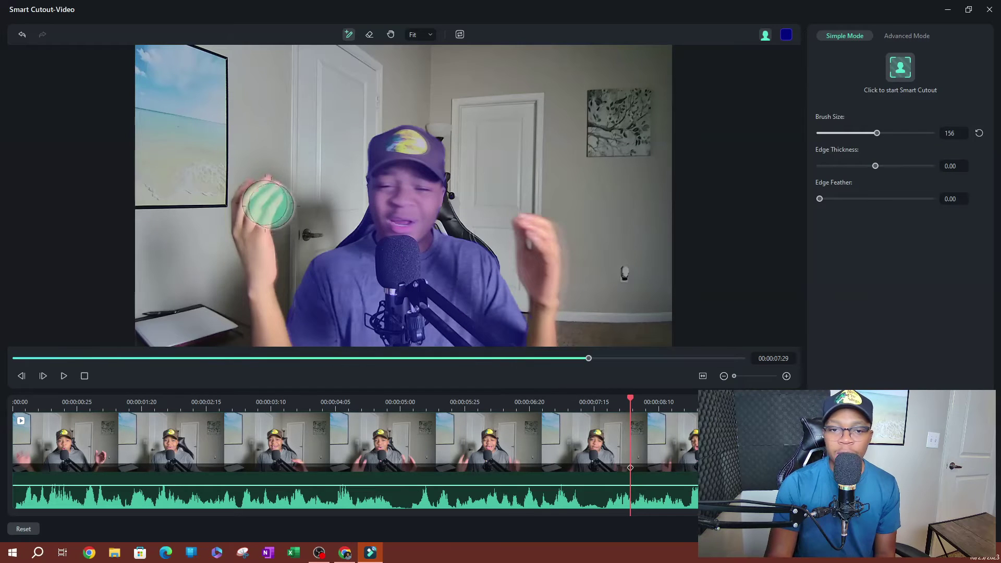
Shrink the brush to about 114, paint both arms and hands, and thicken the mask edge
{"action": "left_click", "coordinate": [263, 197]}
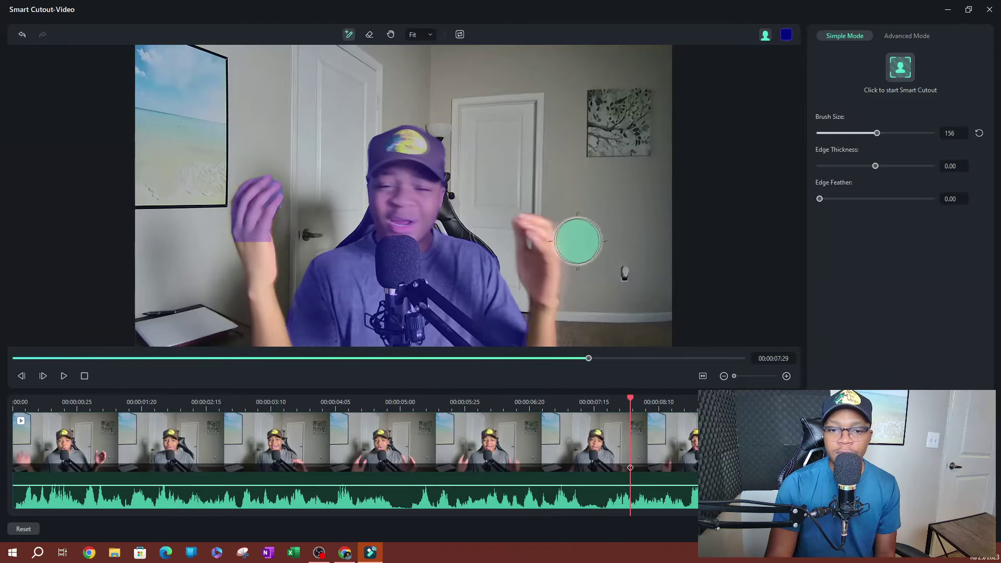
{"action": "mouse_move", "coordinate": [877, 133]}
{"action": "left_mouse_down"}
{"action": "mouse_move", "coordinate": [851, 137]}
{"action": "mouse_move", "coordinate": [865, 148]}
{"action": "left_mouse_up"}
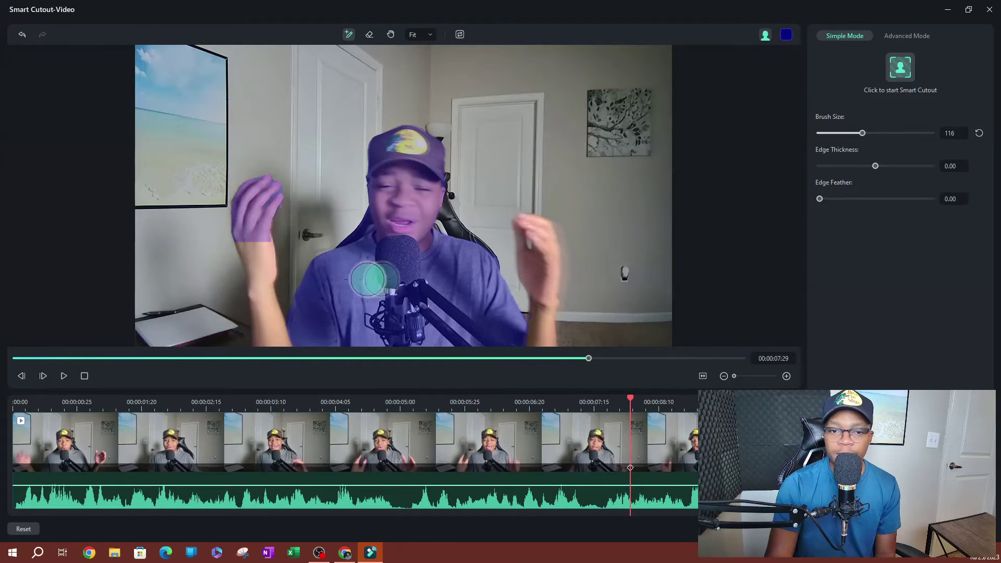
{"action": "mouse_move", "coordinate": [261, 230]}
{"action": "left_mouse_down"}
{"action": "mouse_move", "coordinate": [272, 280]}
{"action": "mouse_move", "coordinate": [273, 344]}
{"action": "mouse_move", "coordinate": [253, 227]}
{"action": "mouse_move", "coordinate": [267, 341]}
{"action": "left_mouse_up"}
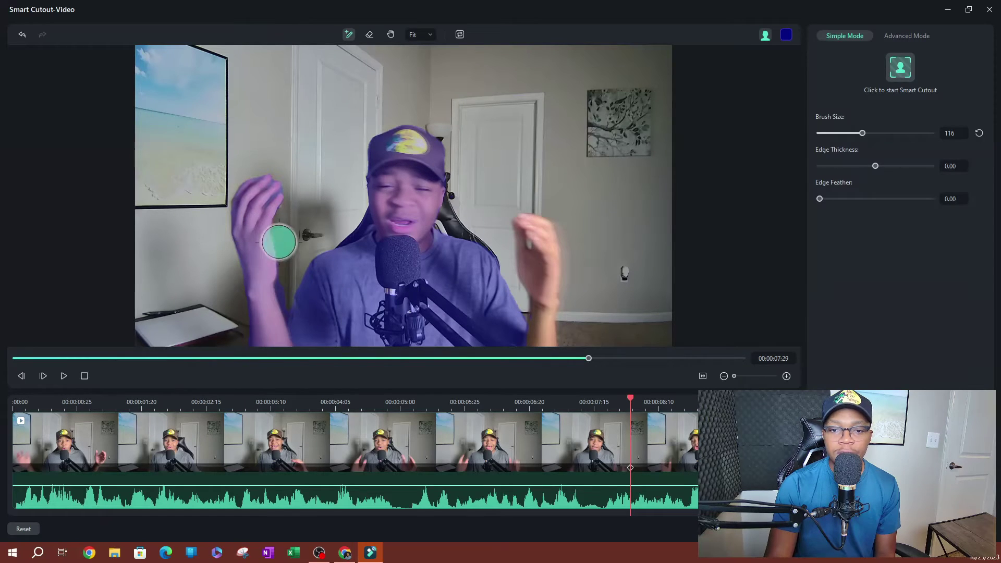
{"action": "mouse_move", "coordinate": [526, 221]}
{"action": "left_mouse_down"}
{"action": "mouse_move", "coordinate": [548, 340]}
{"action": "mouse_move", "coordinate": [549, 255]}
{"action": "mouse_move", "coordinate": [535, 227]}
{"action": "mouse_move", "coordinate": [529, 244]}
{"action": "mouse_move", "coordinate": [531, 273]}
{"action": "mouse_move", "coordinate": [538, 223]}
{"action": "mouse_move", "coordinate": [550, 245]}
{"action": "mouse_move", "coordinate": [527, 226]}
{"action": "left_mouse_up"}
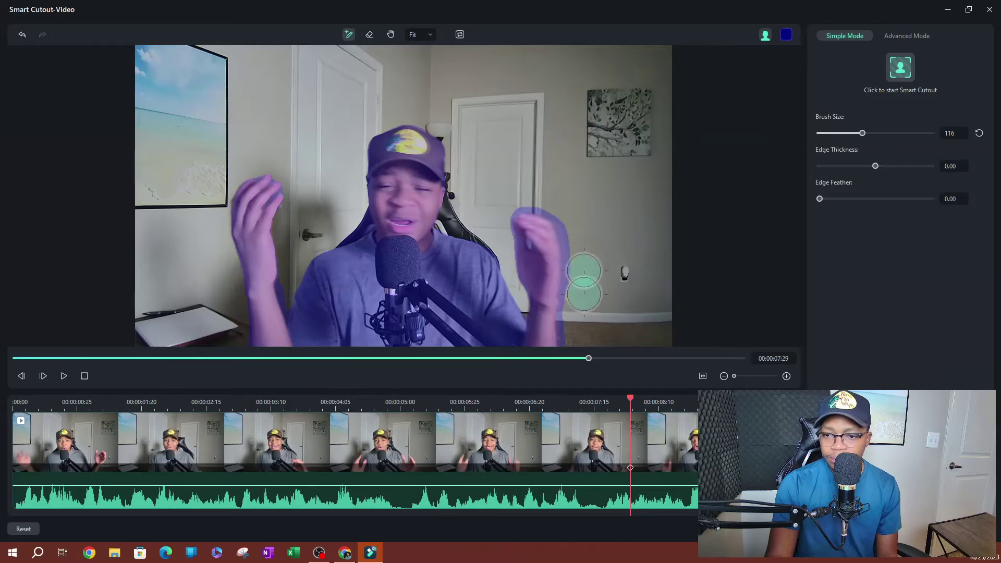
{"action": "left_click_drag", "start_coordinate": [876, 166], "coordinate": [884, 167]}
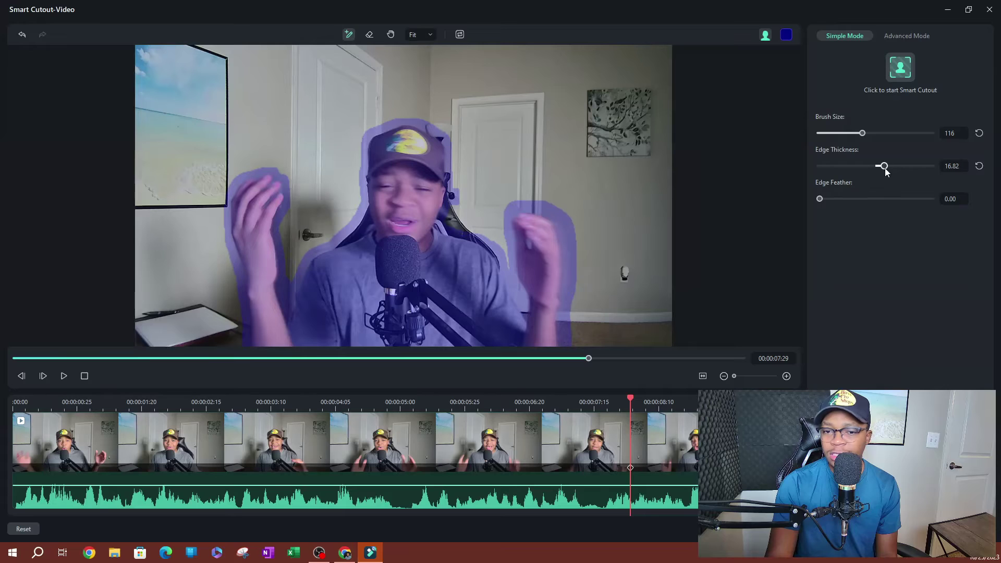
Reset Edge Thickness to 0.00, zoom the preview to 88%, and frame the face and hands
{"action": "left_click", "coordinate": [979, 166]}
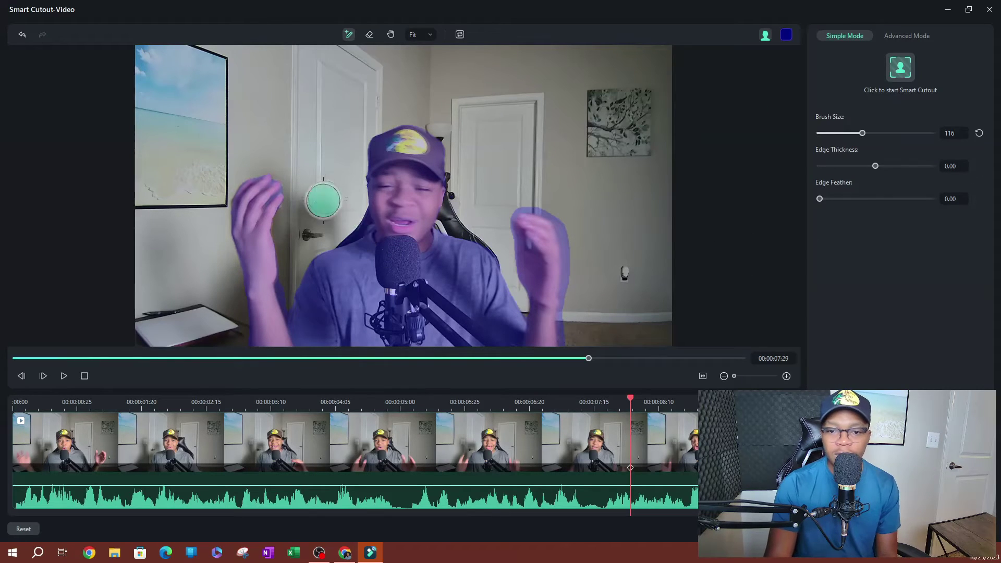
{"action": "scroll", "coordinate": [371, 217], "scroll_direction": "up", "scroll_amount": 1}
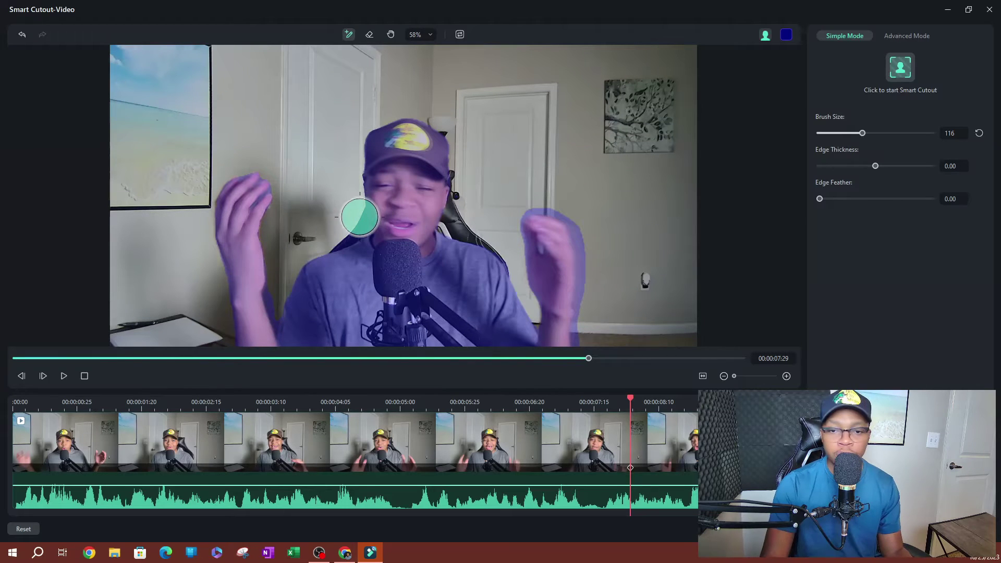
{"action": "scroll", "coordinate": [356, 229], "scroll_direction": "up", "scroll_amount": 2}
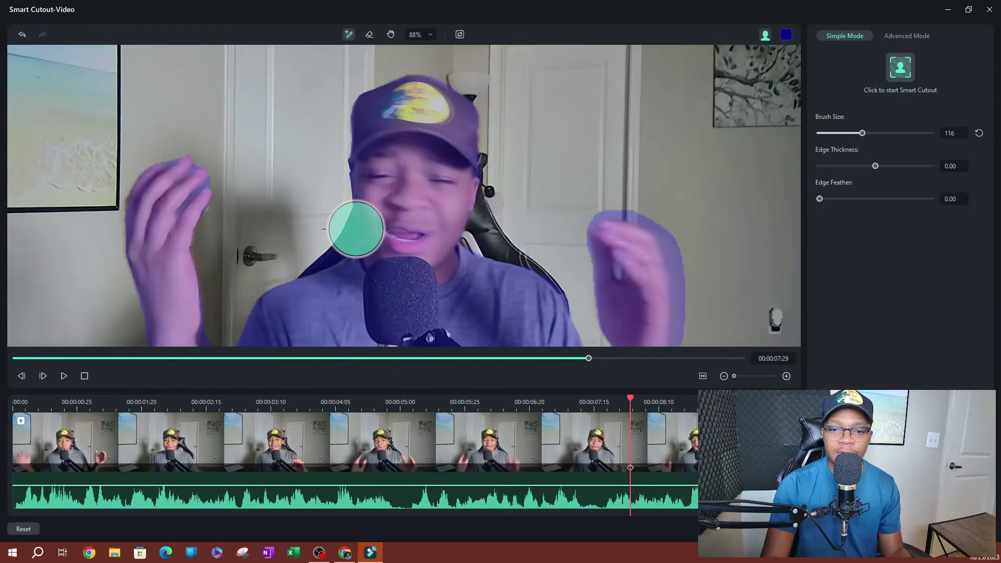
{"action": "left_click", "coordinate": [390, 35]}
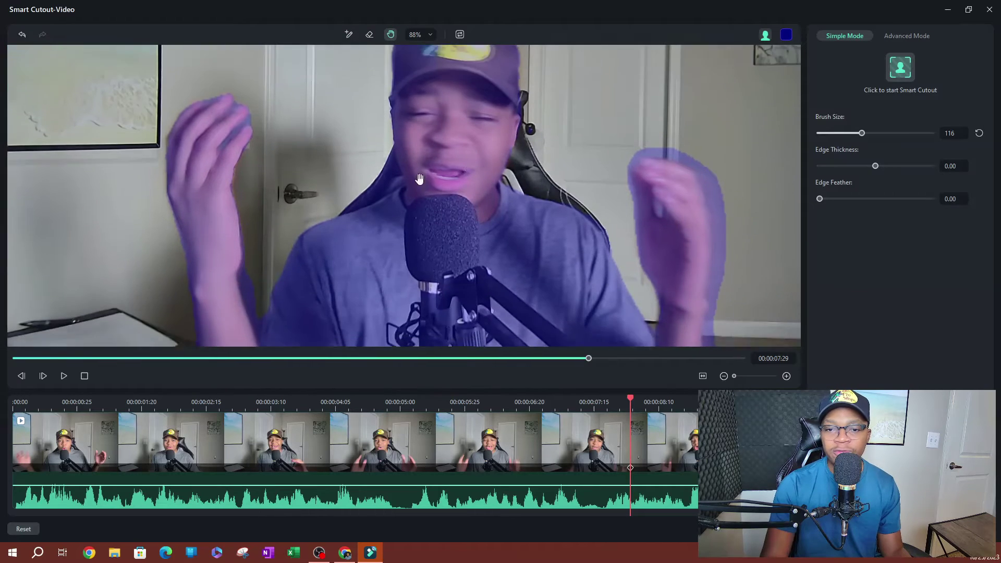
{"action": "left_click_drag", "start_coordinate": [348, 209], "coordinate": [387, 176]}
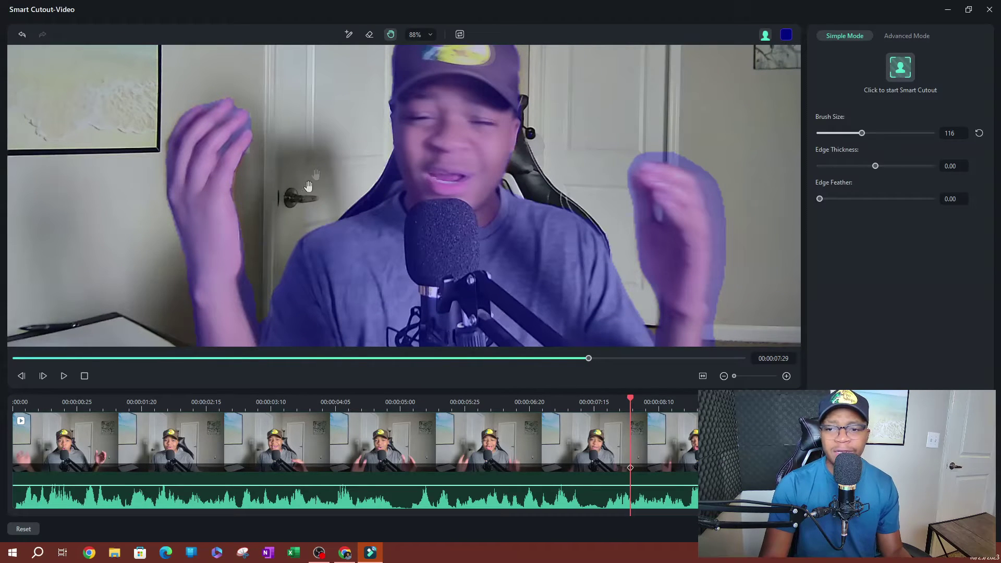
Switch to the eraser, shrink it from 116 to a fine tip, and erase a stray bit of mask
{"action": "left_click", "coordinate": [374, 36]}
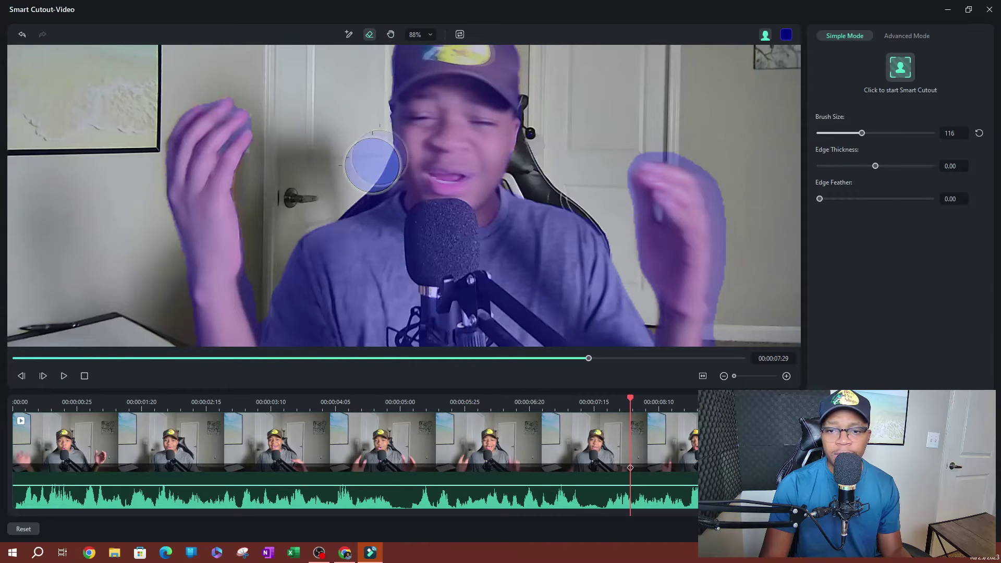
{"action": "left_click_drag", "start_coordinate": [861, 134], "coordinate": [833, 134]}
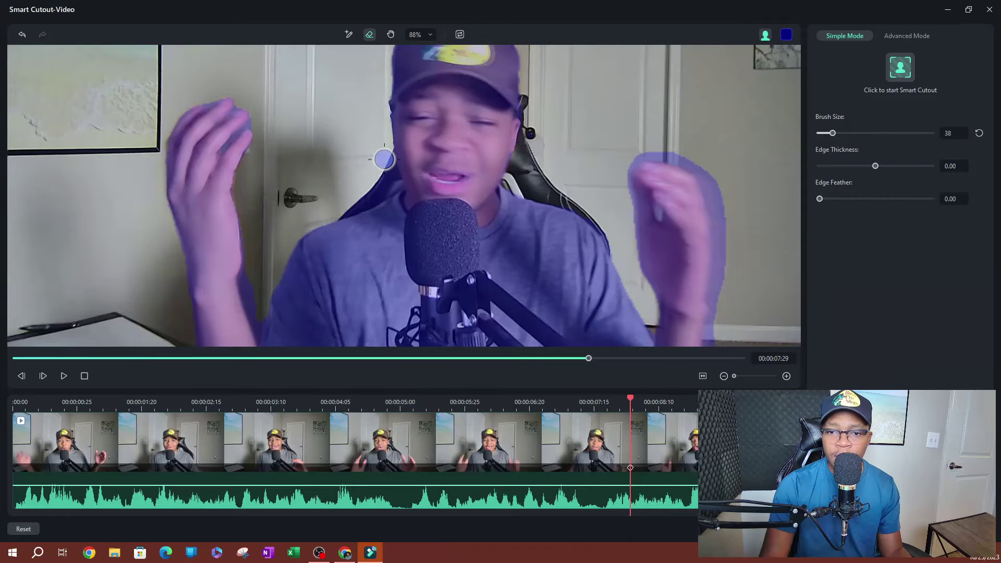
{"action": "mouse_move", "coordinate": [384, 159]}
{"action": "left_mouse_down"}
{"action": "mouse_move", "coordinate": [387, 175]}
{"action": "mouse_move", "coordinate": [369, 197]}
{"action": "mouse_move", "coordinate": [341, 205]}
{"action": "mouse_move", "coordinate": [359, 199]}
{"action": "mouse_move", "coordinate": [387, 159]}
{"action": "left_mouse_up"}
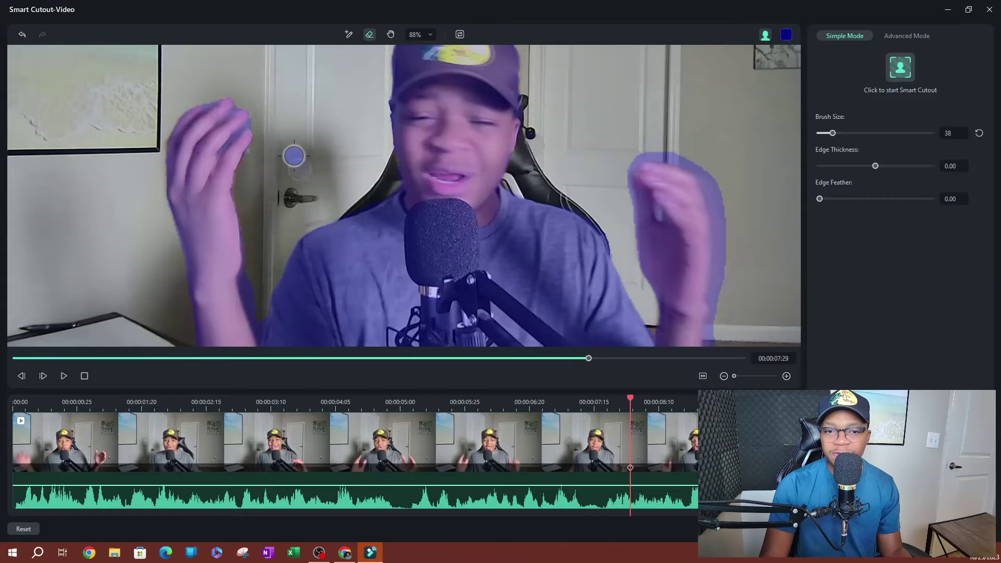
{"action": "left_click_drag", "start_coordinate": [832, 134], "coordinate": [825, 134]}
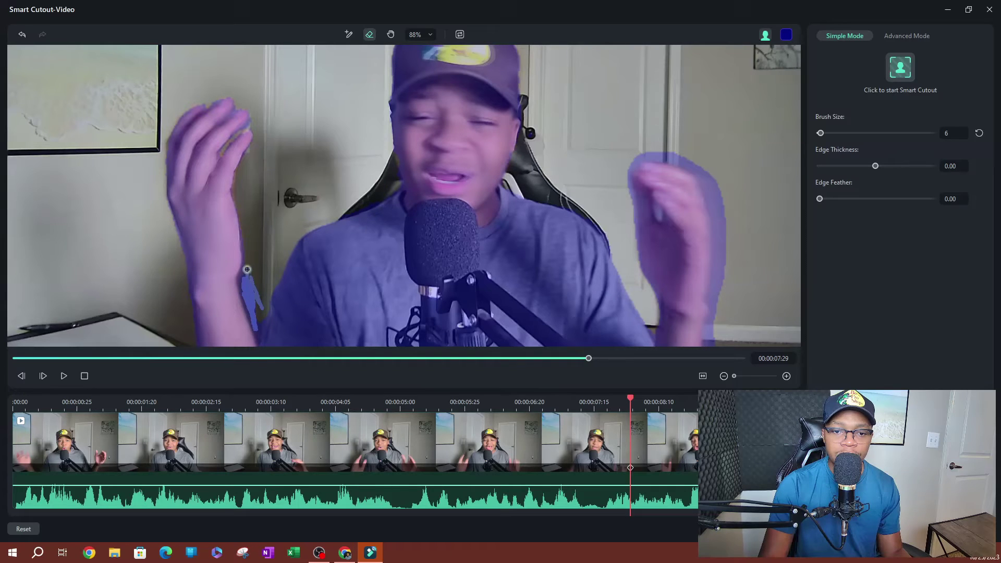
Erase the stray stroke by the left arm, then at size 19 clean the spill around the right-side hand
{"action": "left_click_drag", "start_coordinate": [247, 271], "coordinate": [255, 328]}
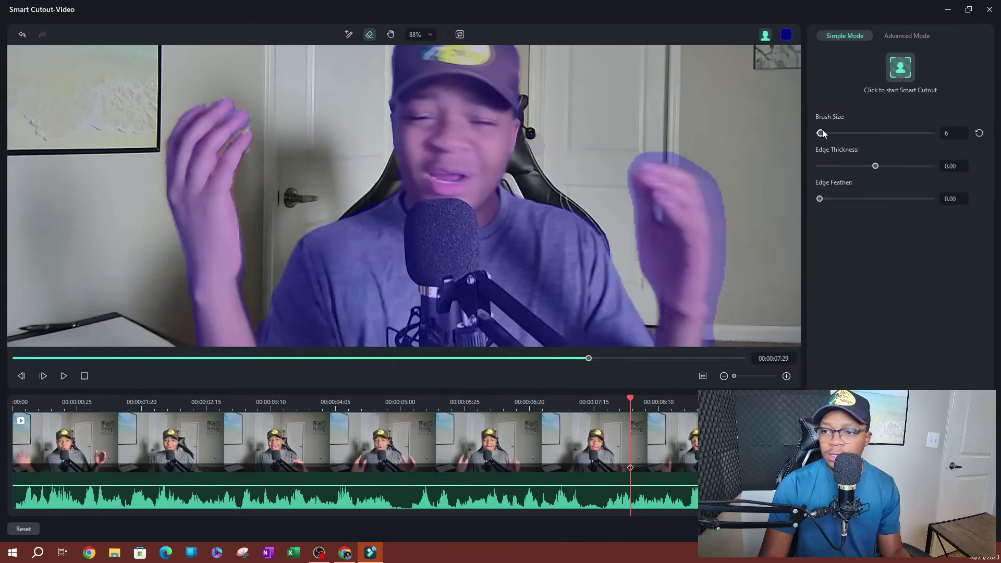
{"action": "left_click_drag", "start_coordinate": [822, 133], "coordinate": [826, 133]}
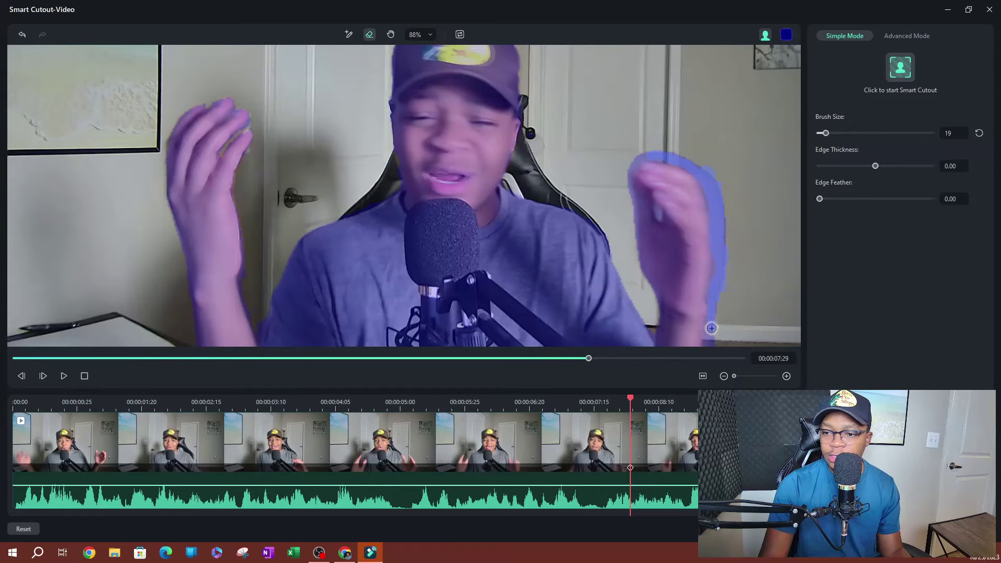
{"action": "mouse_move", "coordinate": [711, 343]}
{"action": "left_mouse_down"}
{"action": "mouse_move", "coordinate": [685, 240]}
{"action": "mouse_move", "coordinate": [698, 195]}
{"action": "left_mouse_up"}
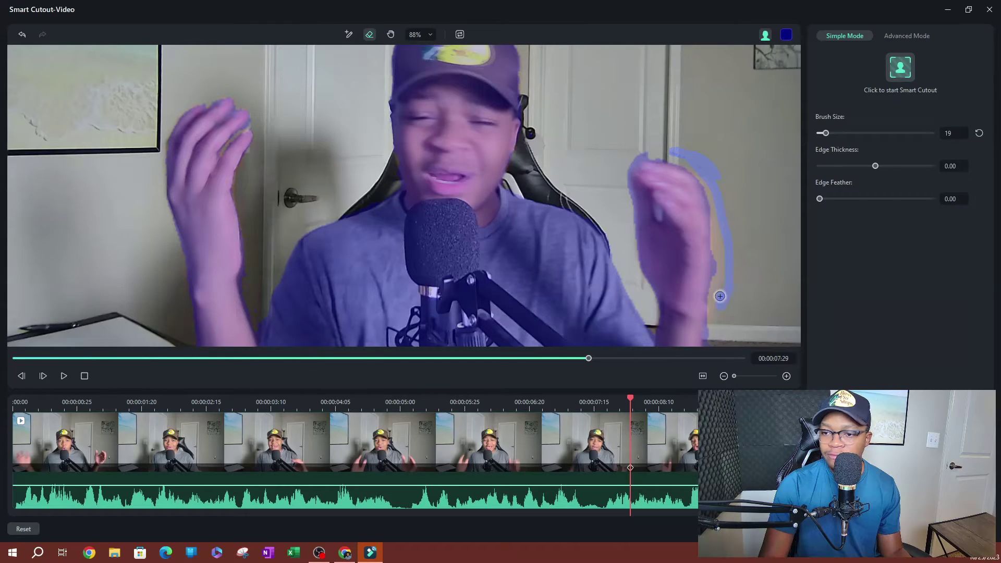
{"action": "left_click_drag", "start_coordinate": [714, 176], "coordinate": [714, 180]}
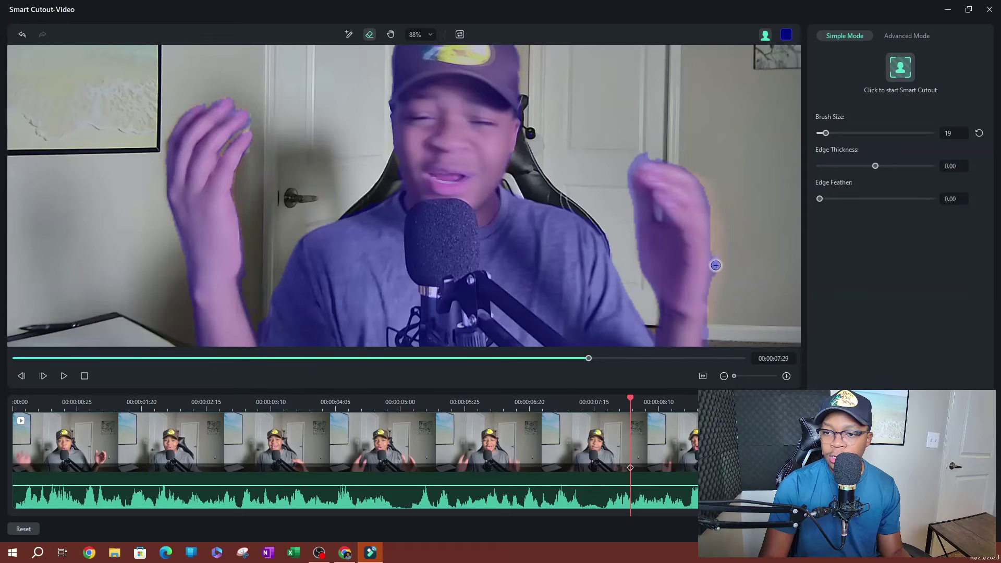
{"action": "left_click_drag", "start_coordinate": [716, 279], "coordinate": [716, 282]}
{"action": "left_click_drag", "start_coordinate": [621, 180], "coordinate": [637, 256]}
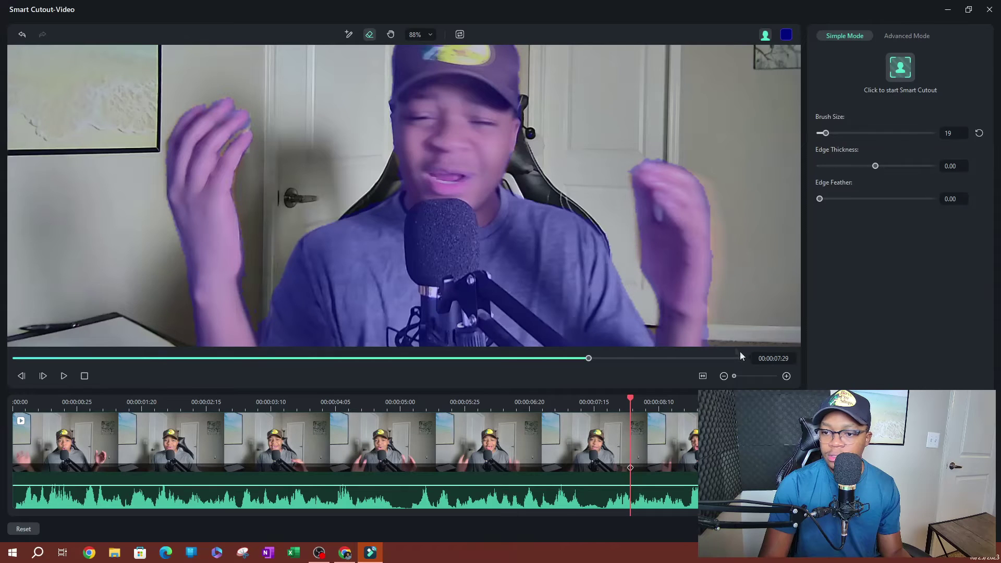
{"action": "left_click_drag", "start_coordinate": [709, 335], "coordinate": [709, 350]}
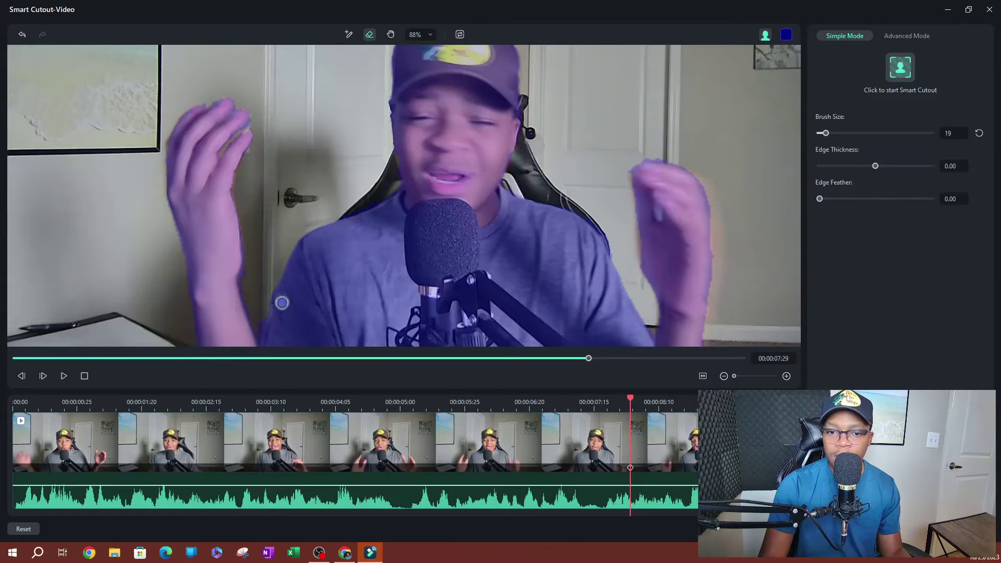
Paint the purple mask over the speaker's cap, face, torso, microphone and hands at brush size 19
{"action": "scroll", "coordinate": [433, 235], "scroll_direction": "down", "scroll_amount": 3}
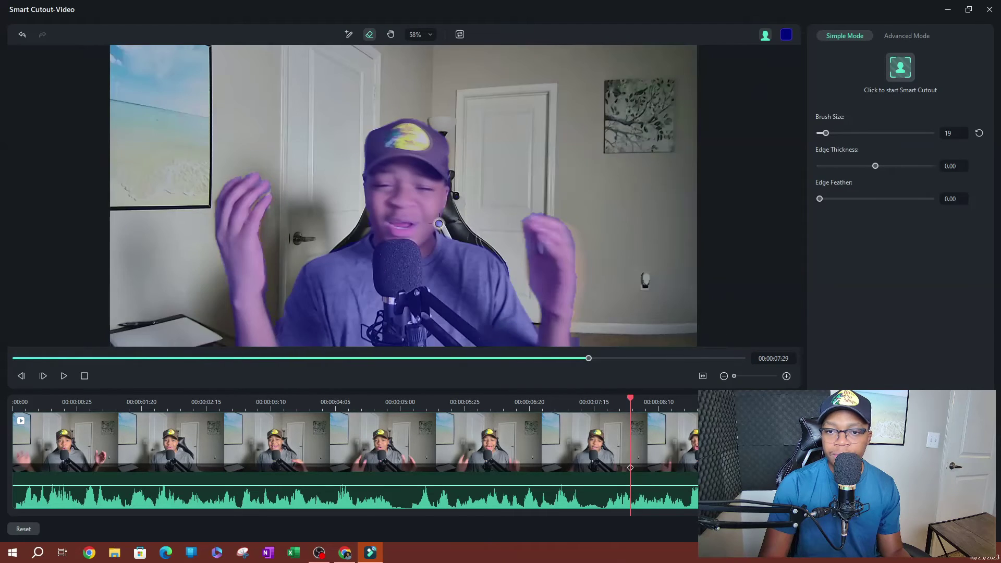
{"action": "scroll", "coordinate": [439, 223], "scroll_direction": "down", "scroll_amount": 2}
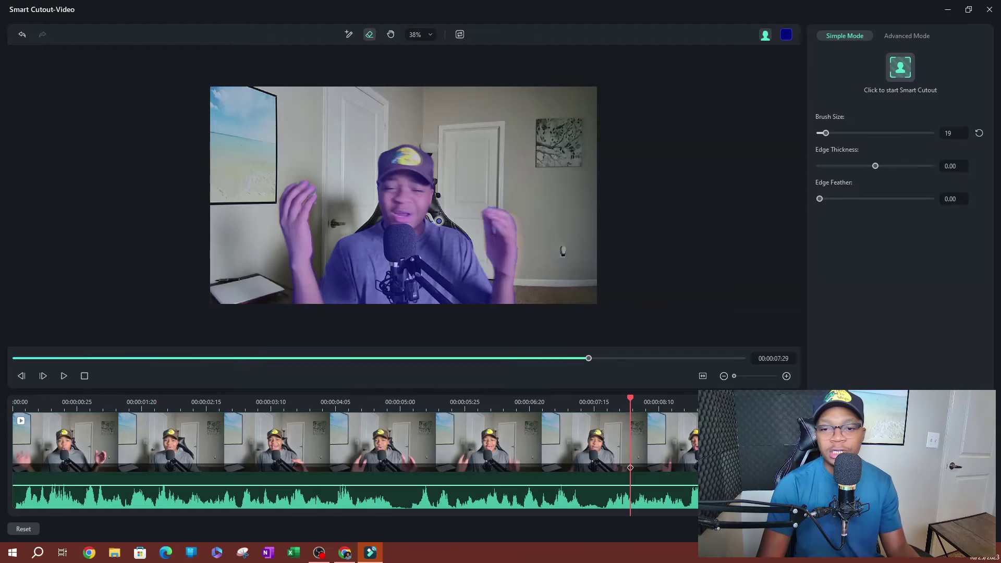
{"action": "scroll", "coordinate": [439, 221], "scroll_direction": "up", "scroll_amount": 3}
{"action": "scroll", "coordinate": [433, 245], "scroll_direction": "down", "scroll_amount": 1}
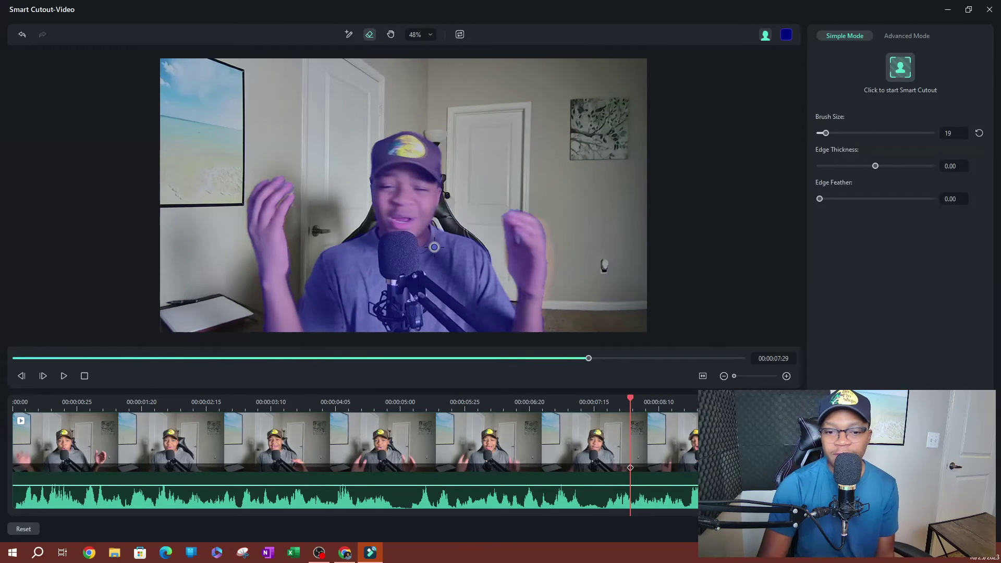
{"action": "scroll", "coordinate": [434, 247], "scroll_direction": "up", "scroll_amount": 1}
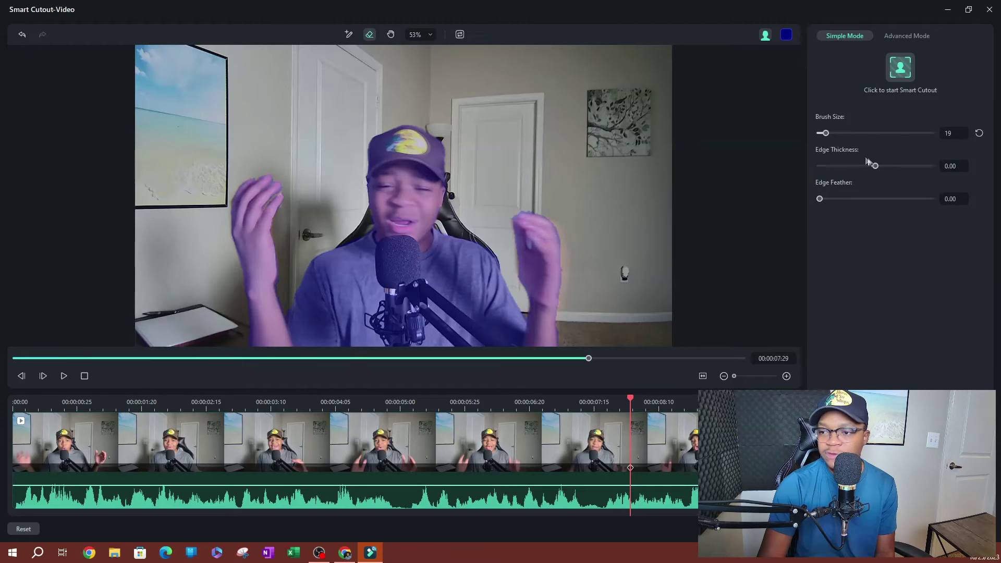
Set the cutout's Edge Thickness to 2.00
{"action": "left_click_drag", "start_coordinate": [878, 167], "coordinate": [877, 174]}
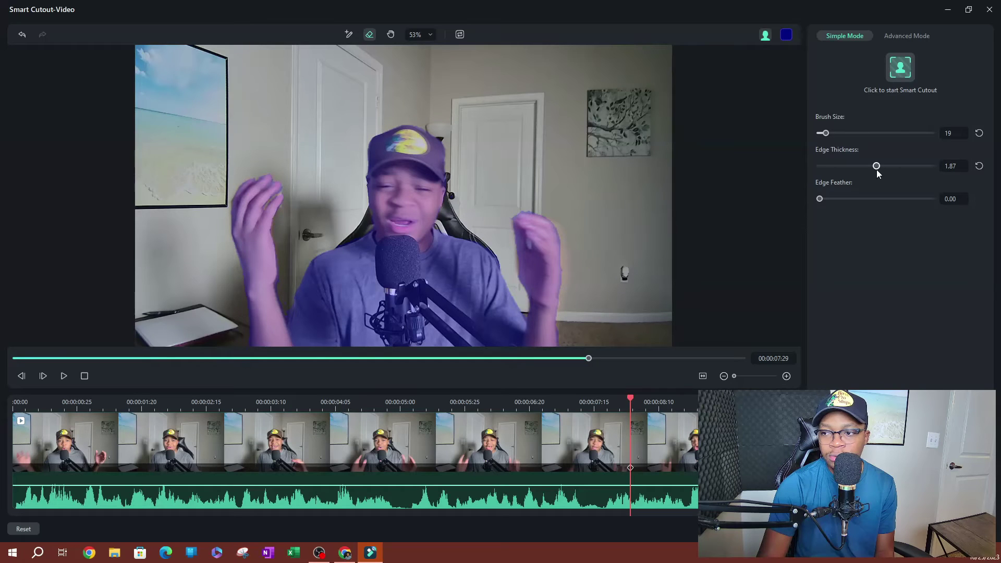
{"action": "left_click", "coordinate": [979, 166]}
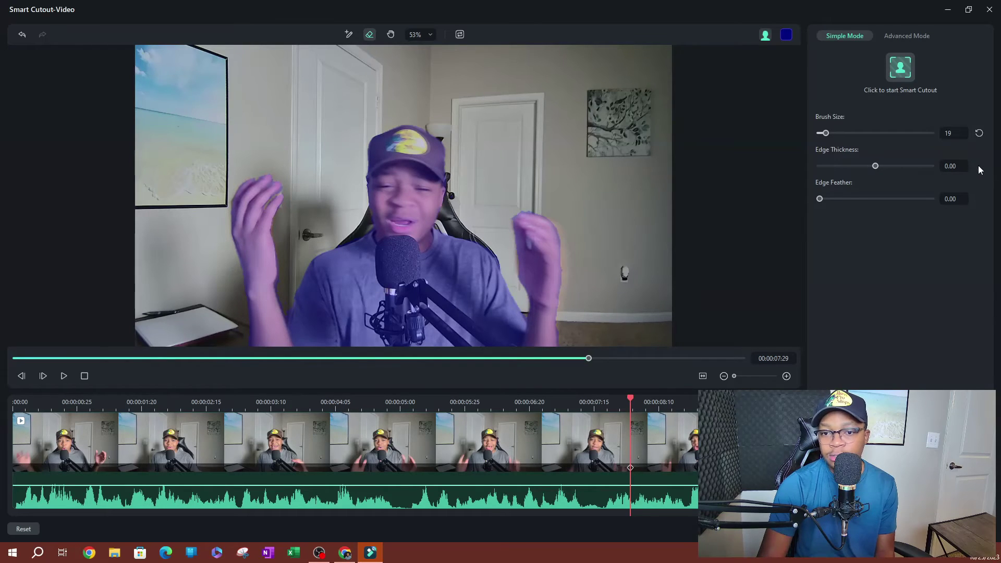
{"action": "left_click", "coordinate": [876, 166]}
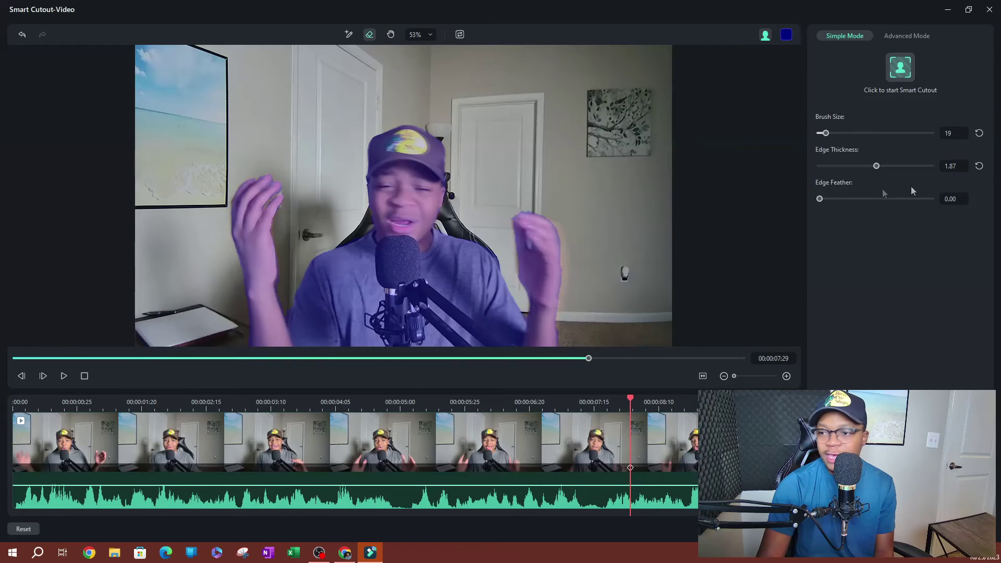
{"action": "left_click_drag", "start_coordinate": [877, 167], "coordinate": [879, 167]}
{"action": "left_click", "coordinate": [953, 166]}
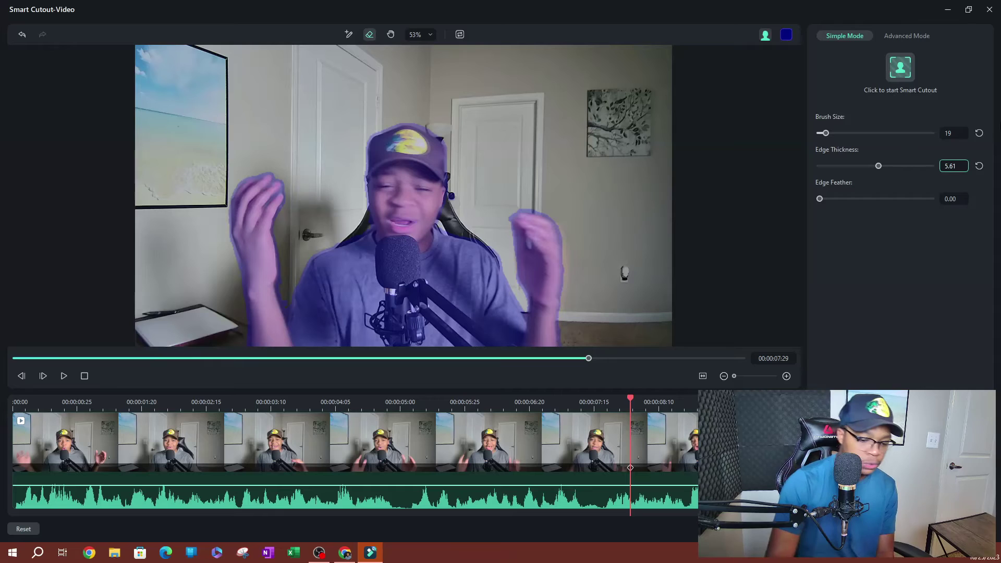
{"action": "key", "text": "ctrl+a"}
{"action": "type", "text": "2"}
{"action": "key", "text": "Return"}
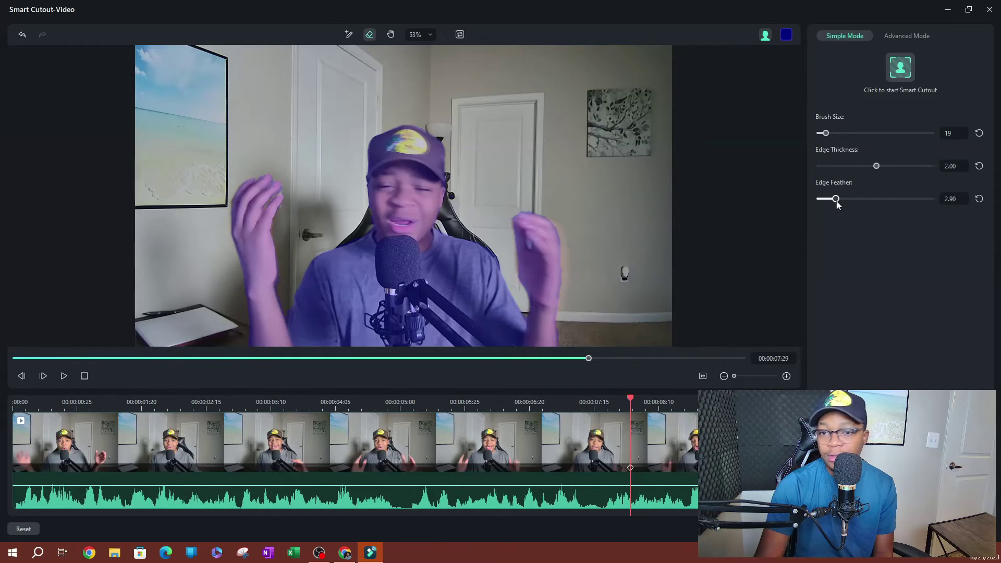
Set the cutout's Edge Feather to about 2.80
{"action": "left_click_drag", "start_coordinate": [832, 199], "coordinate": [986, 207]}
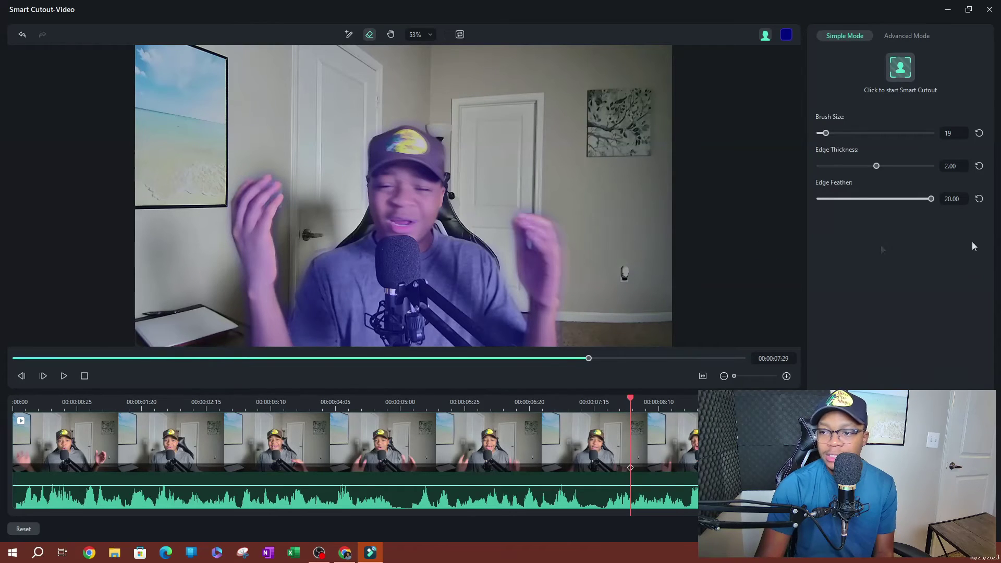
{"action": "left_click_drag", "start_coordinate": [926, 200], "coordinate": [769, 191]}
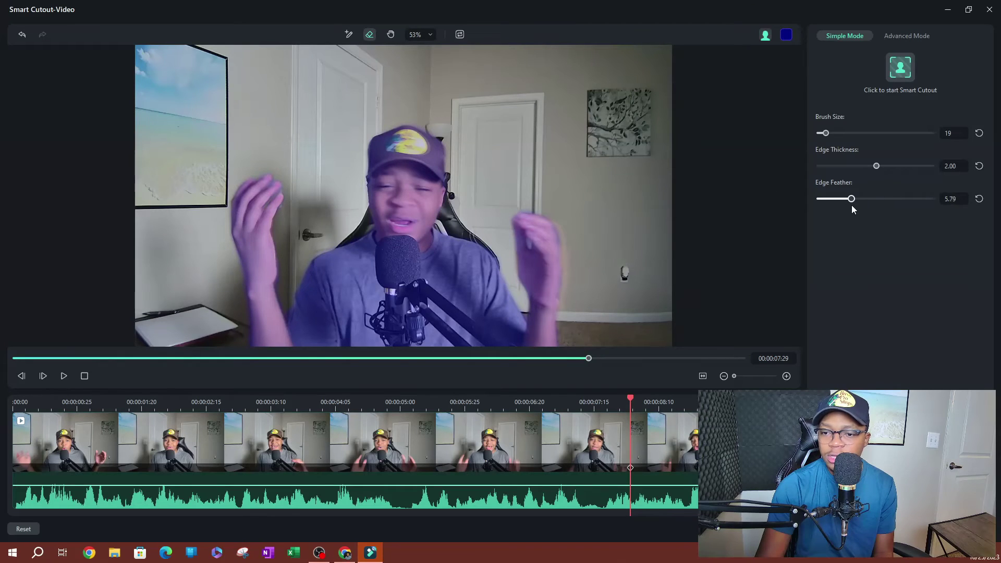
{"action": "mouse_move", "coordinate": [852, 205]}
{"action": "left_mouse_down"}
{"action": "mouse_move", "coordinate": [814, 189]}
{"action": "mouse_move", "coordinate": [836, 213]}
{"action": "left_mouse_up"}
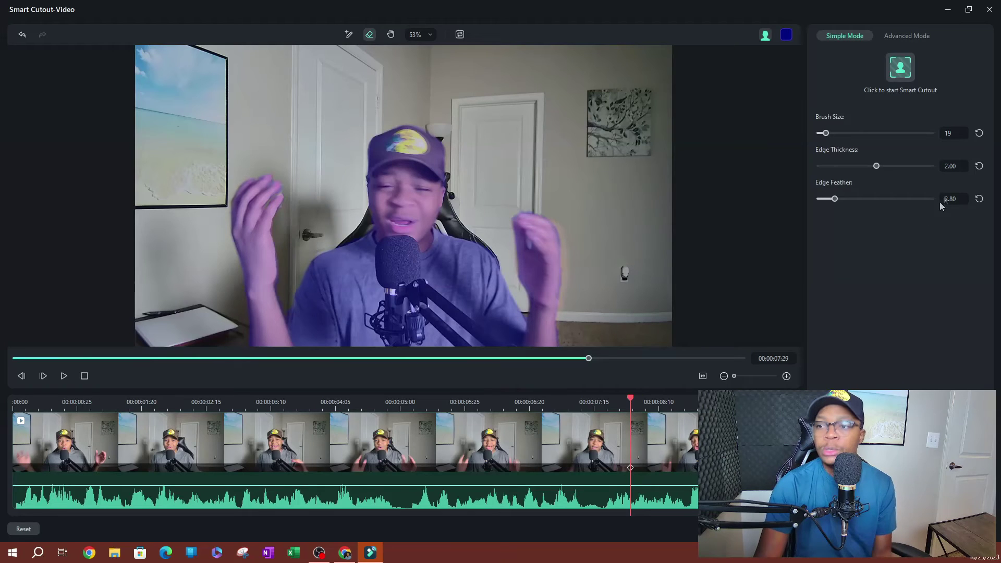
Track the person through the whole clip, then scrub back from 00:00:07:29 to check the mask
{"action": "left_click", "coordinate": [906, 71]}
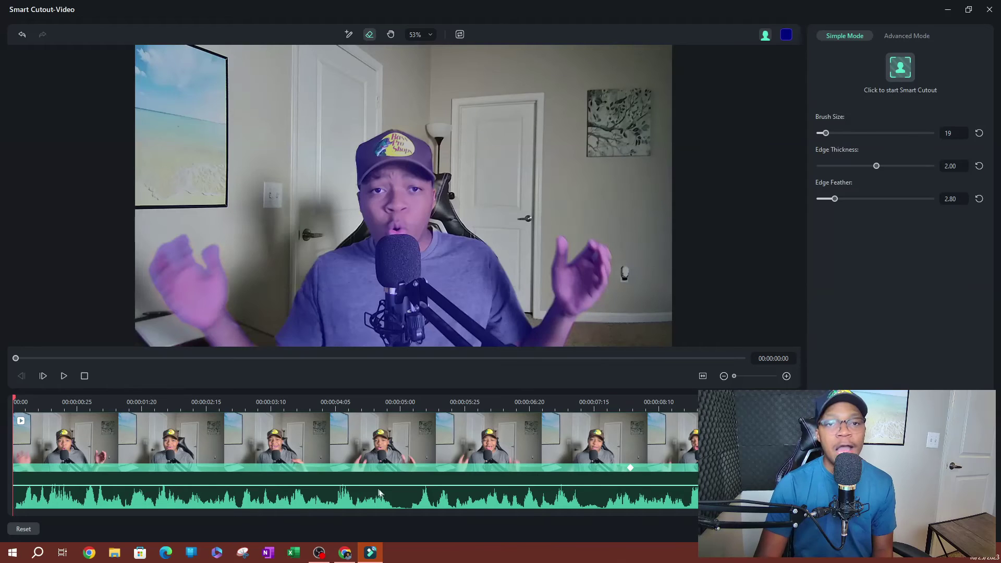
{"action": "left_click", "coordinate": [632, 471]}
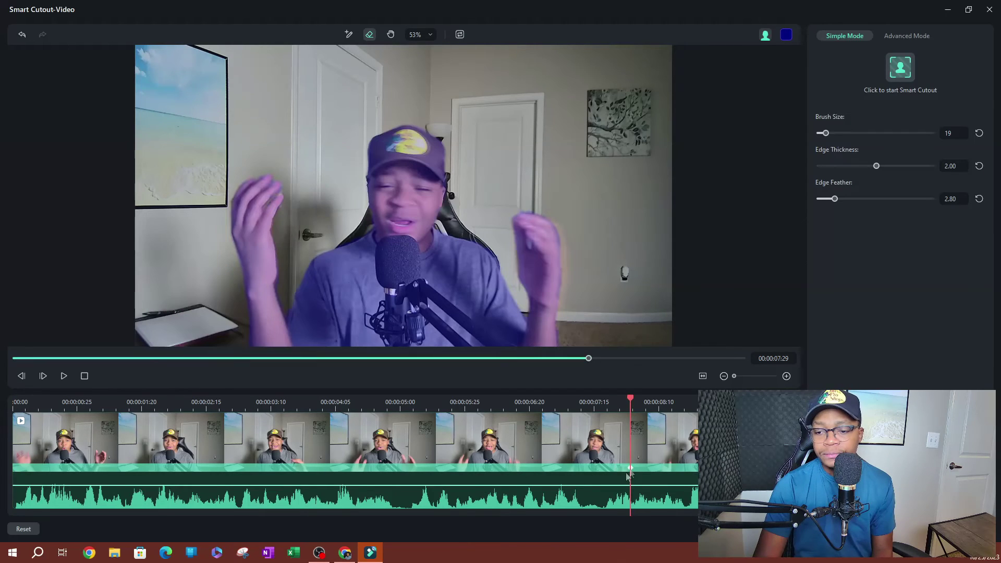
{"action": "left_click_drag", "start_coordinate": [630, 402], "coordinate": [246, 401]}
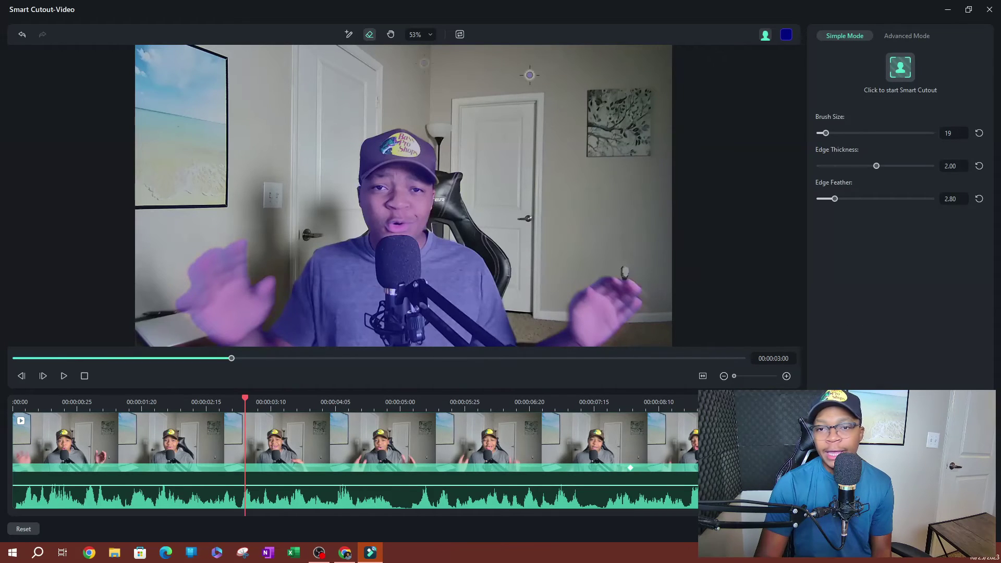
Invert the mask onto the background, then back onto the person to compare
{"action": "left_click", "coordinate": [462, 38]}
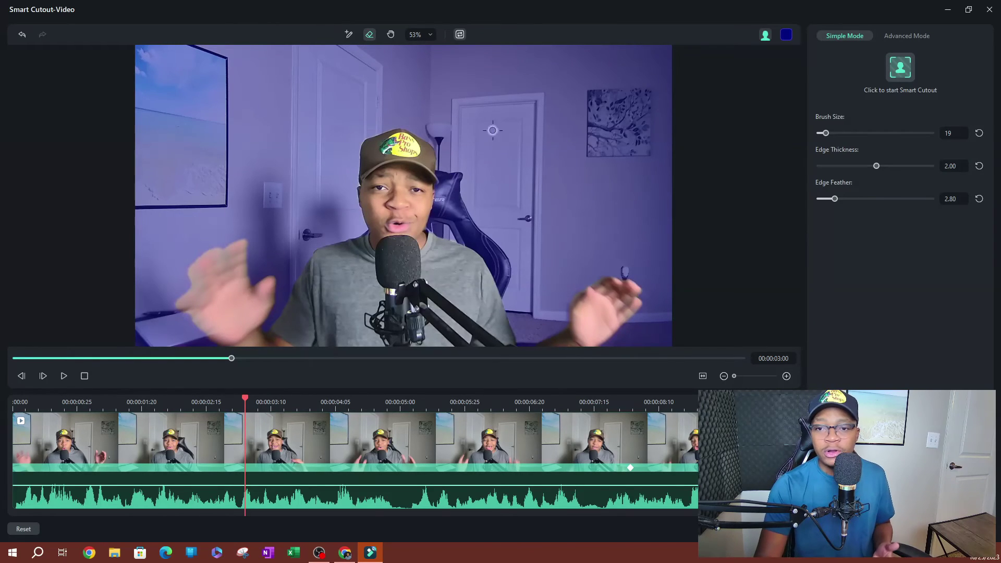
{"action": "left_click", "coordinate": [461, 34]}
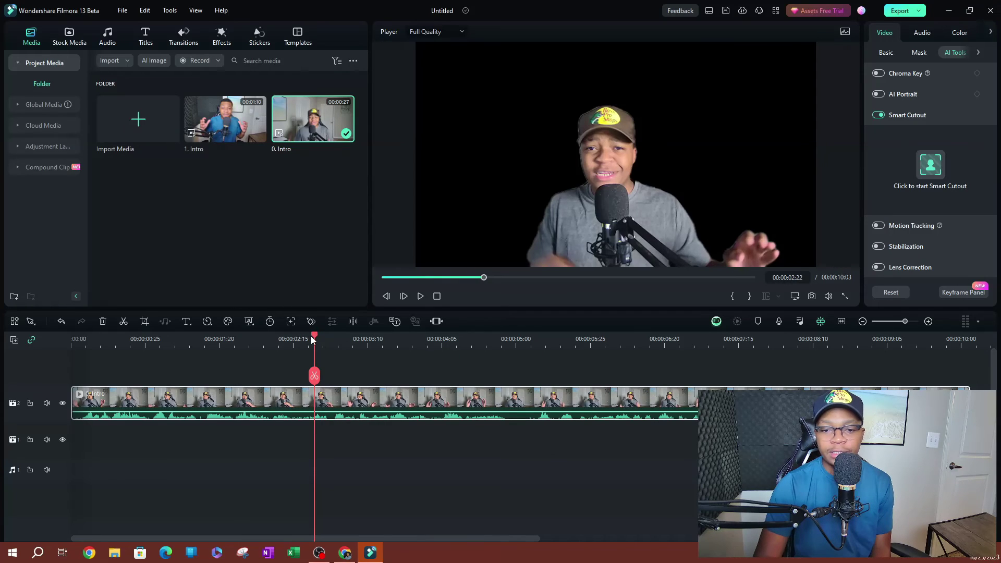
Mute the talking-head clip on track 2 and play it from the start to 00:00:10:03
{"action": "left_click_drag", "start_coordinate": [313, 340], "coordinate": [47, 341]}
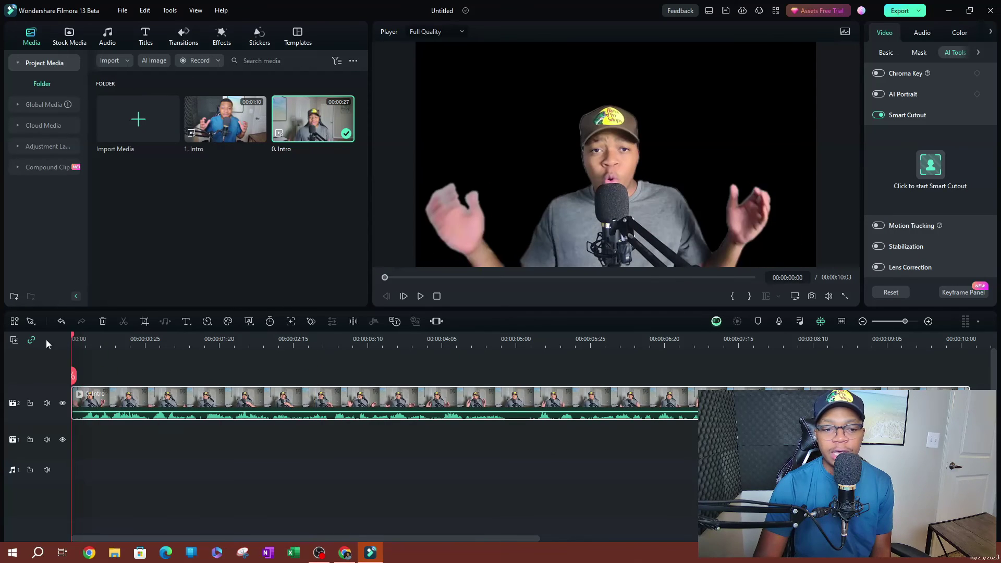
{"action": "left_click", "coordinate": [46, 404]}
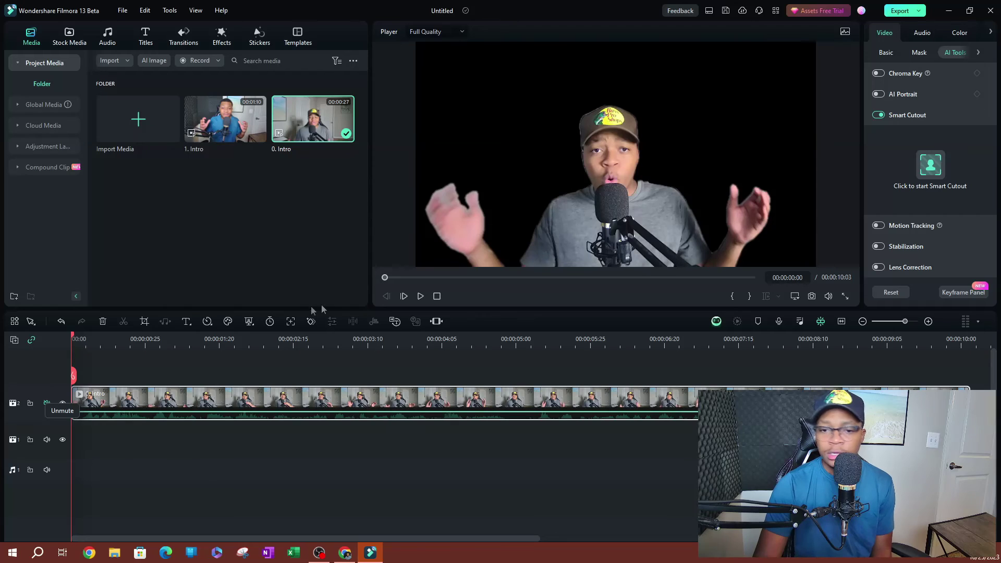
{"action": "left_click", "coordinate": [420, 295]}
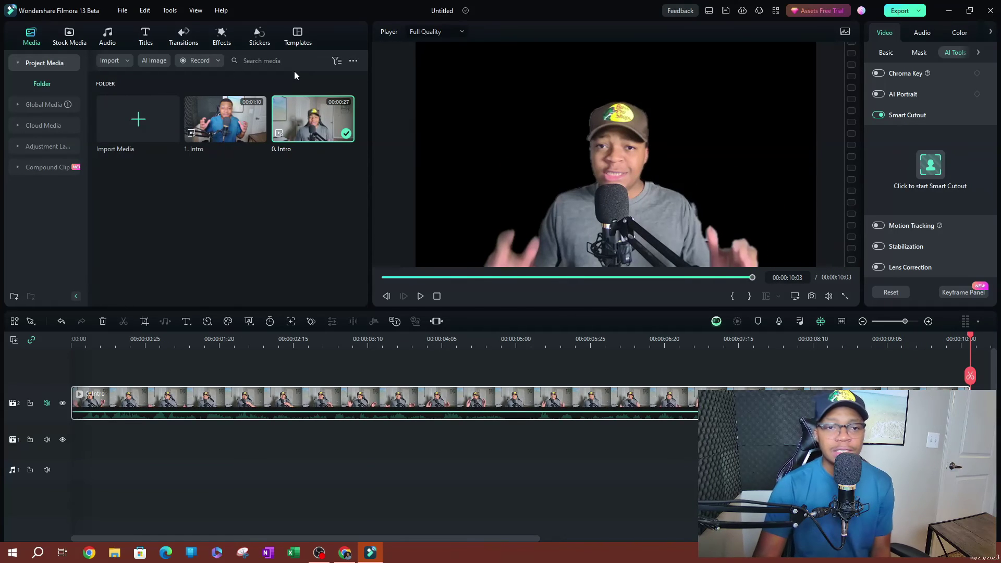
Put the favourite highway traffic stock clip on video track 1 beneath the speaker and preview it
{"action": "left_click", "coordinate": [75, 41]}
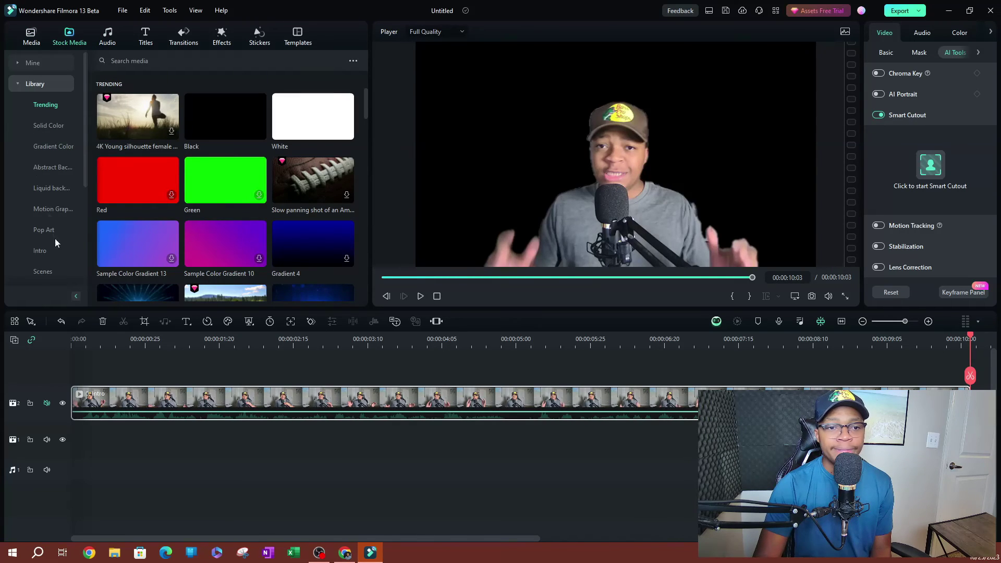
{"action": "scroll", "coordinate": [36, 171], "scroll_direction": "down", "scroll_amount": 3}
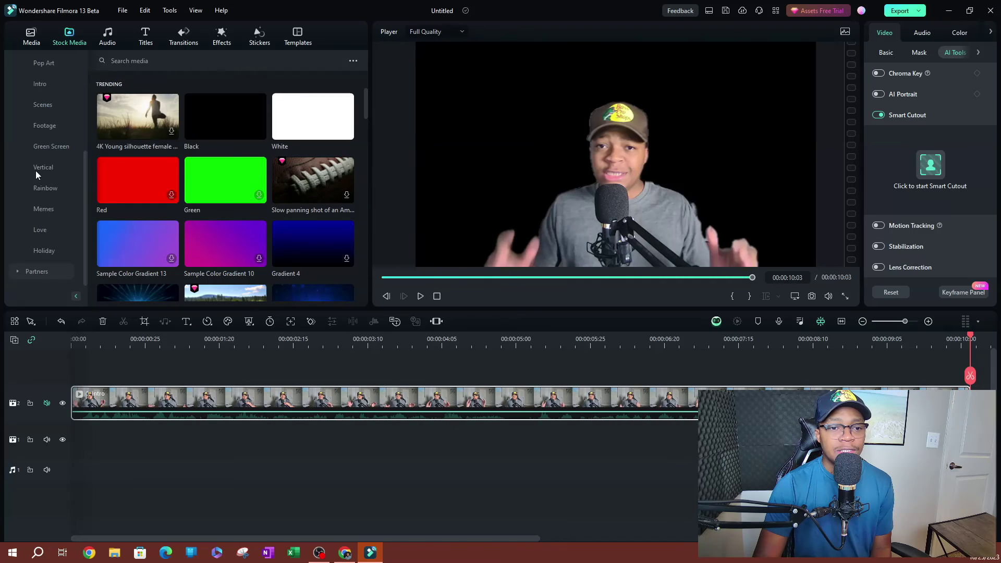
{"action": "scroll", "coordinate": [35, 171], "scroll_direction": "up", "scroll_amount": 3}
{"action": "left_click", "coordinate": [33, 176]}
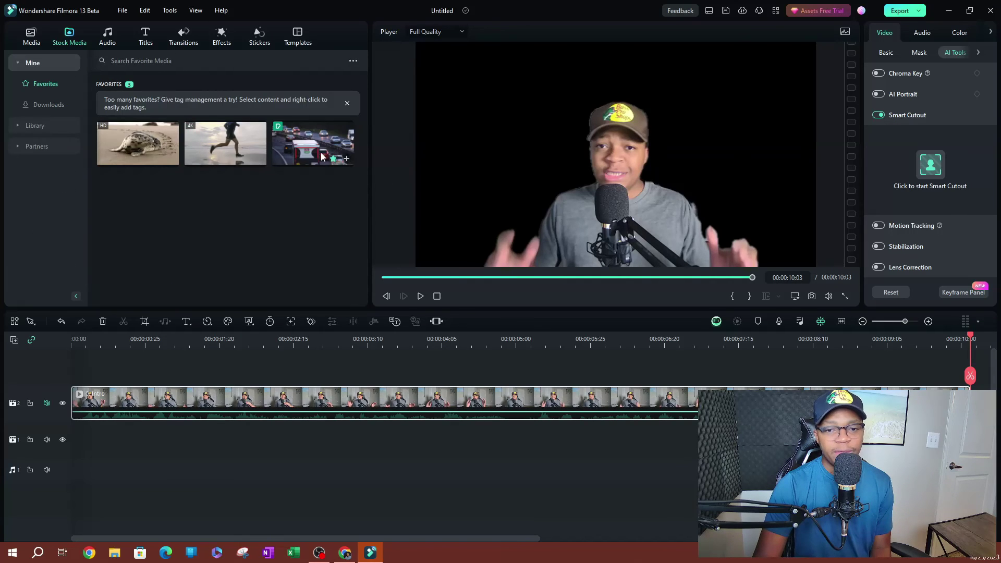
{"action": "left_click_drag", "start_coordinate": [301, 158], "coordinate": [72, 455]}
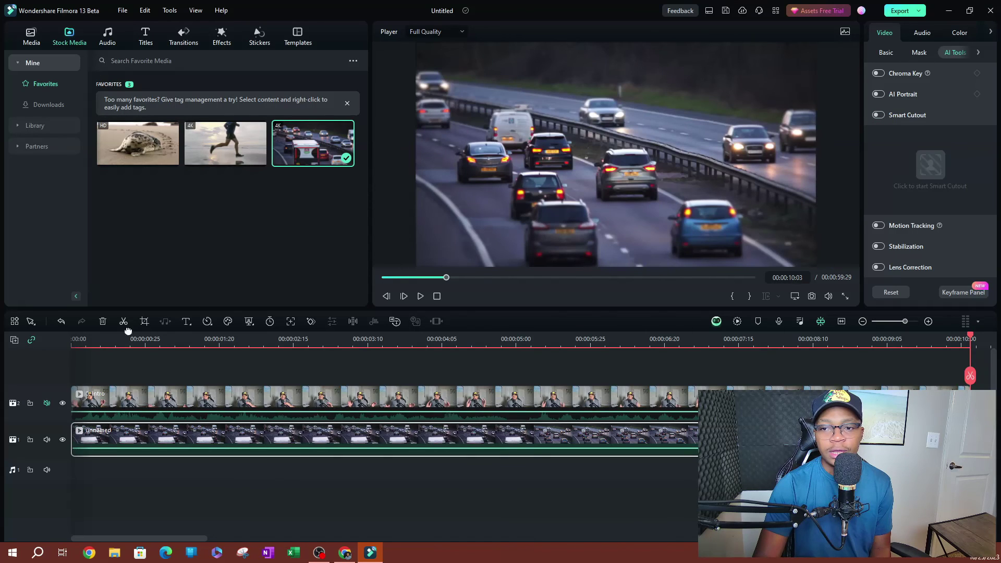
{"action": "left_click", "coordinate": [109, 338]}
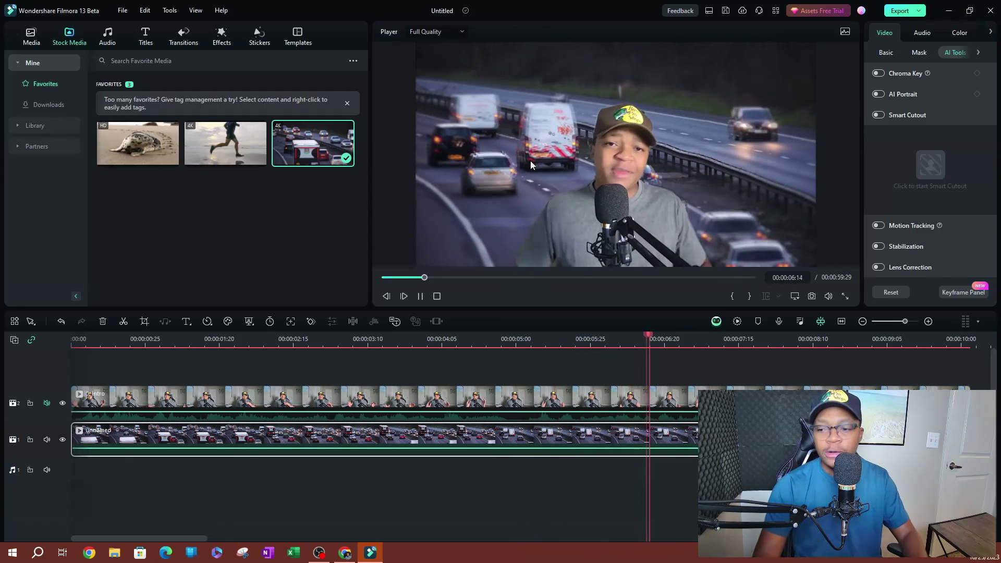
{"action": "key", "text": "space"}
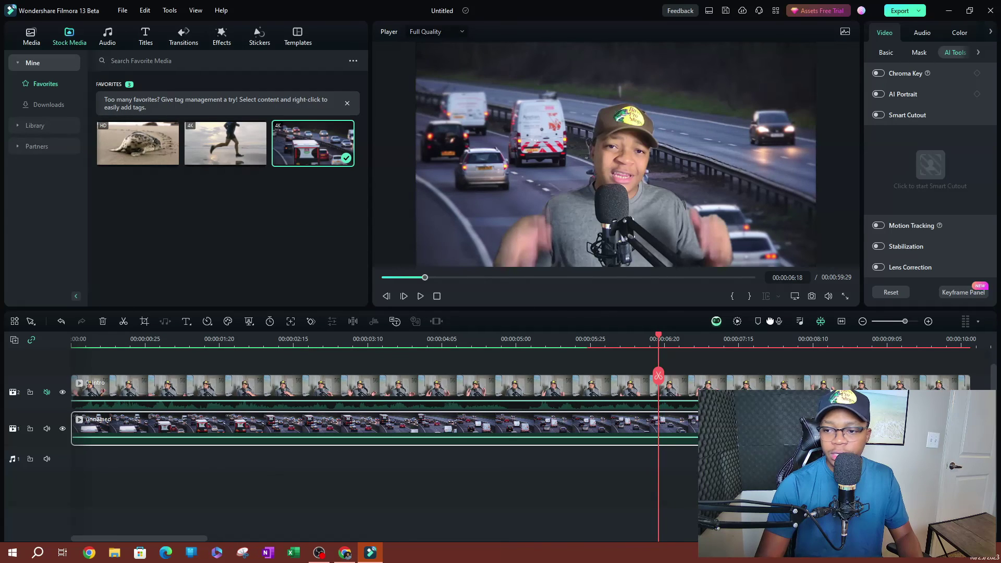
Trim the traffic clip to end with the intro clip at 00:00:10:03, then play the composite
{"action": "left_click", "coordinate": [846, 322]}
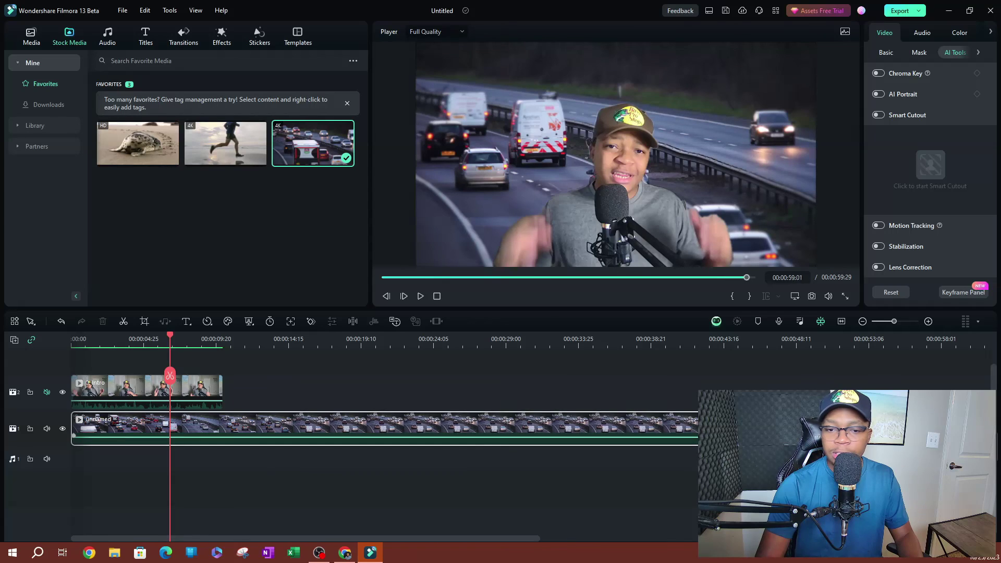
{"action": "left_click_drag", "start_coordinate": [277, 406], "coordinate": [221, 415]}
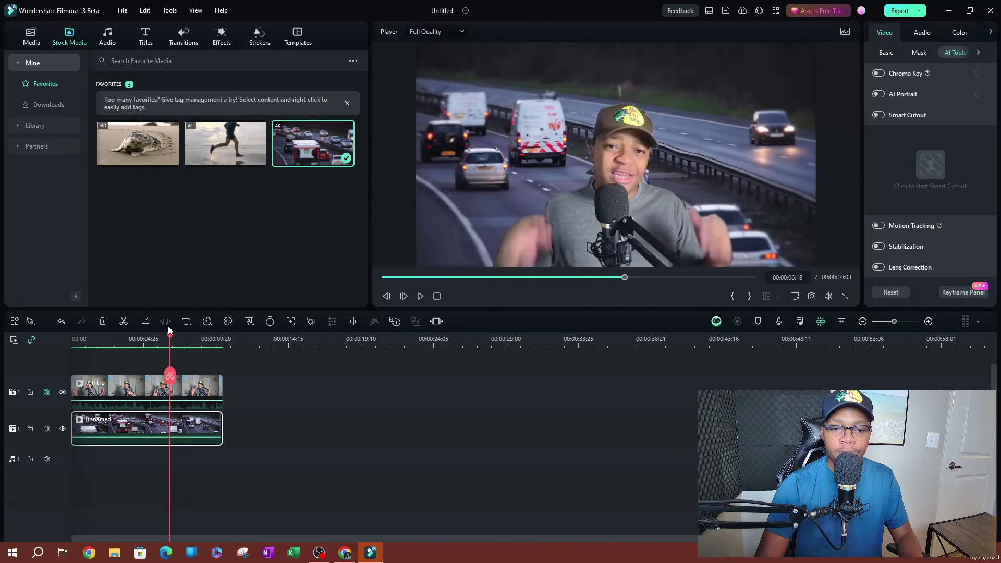
{"action": "left_click_drag", "start_coordinate": [169, 338], "coordinate": [72, 338]}
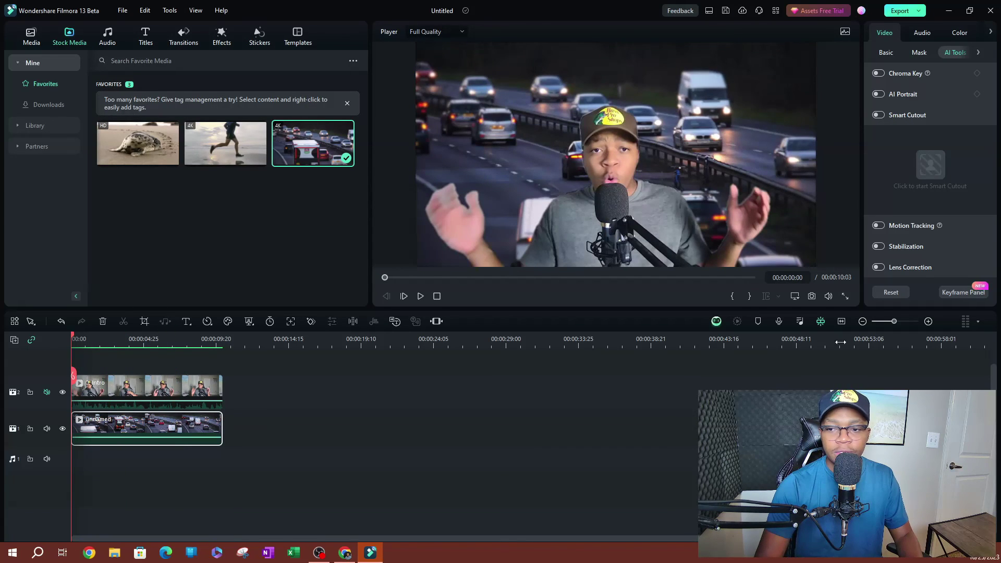
{"action": "left_click", "coordinate": [420, 297]}
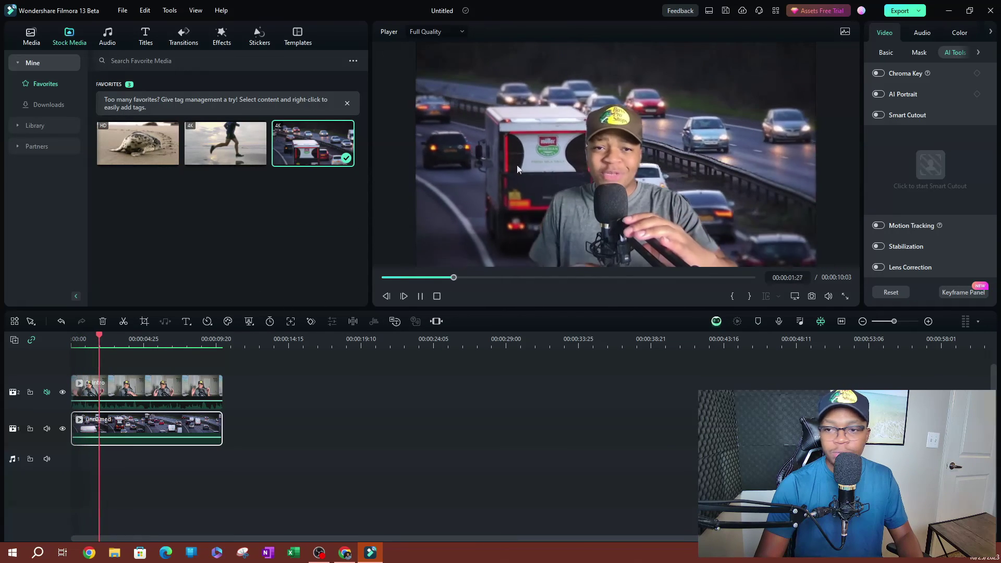